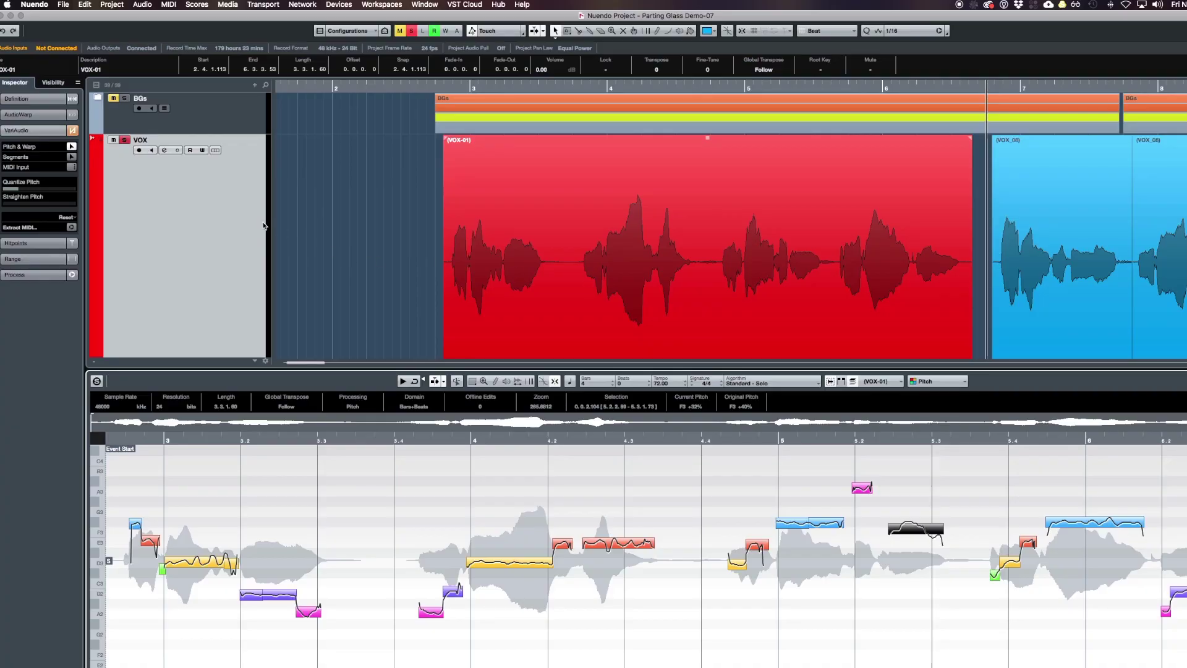
# Duplicate the VOX track.
pyautogui.click(227, 232)
pyautogui.rightClick(207, 224)
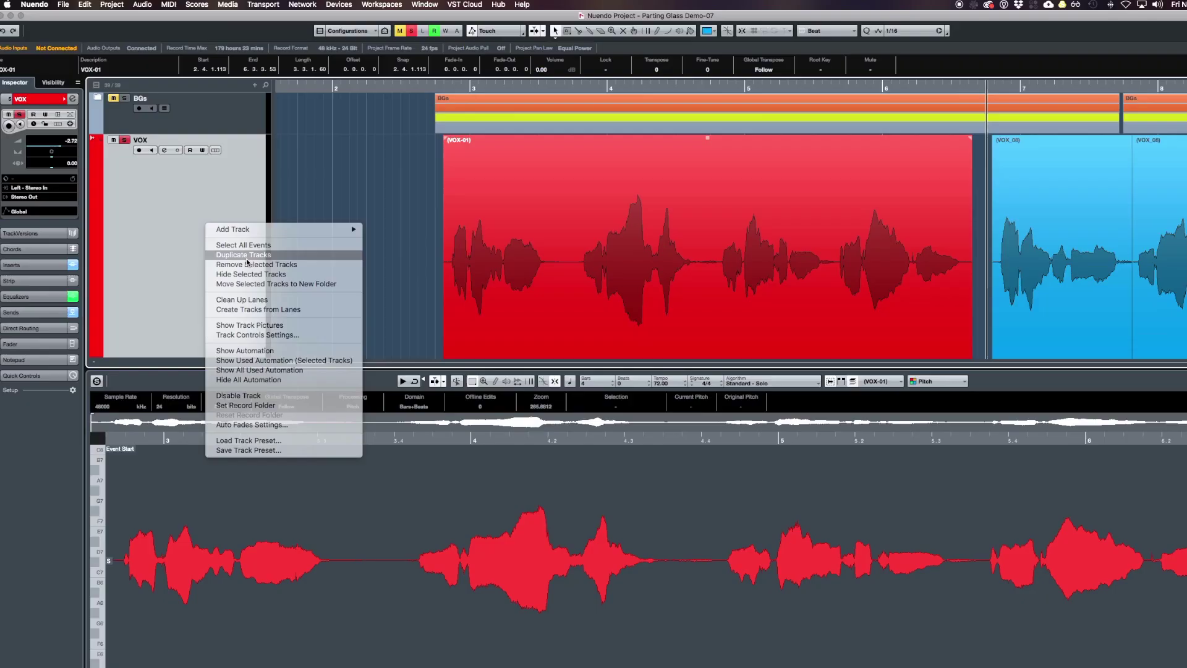
pyautogui.click(368, 318)
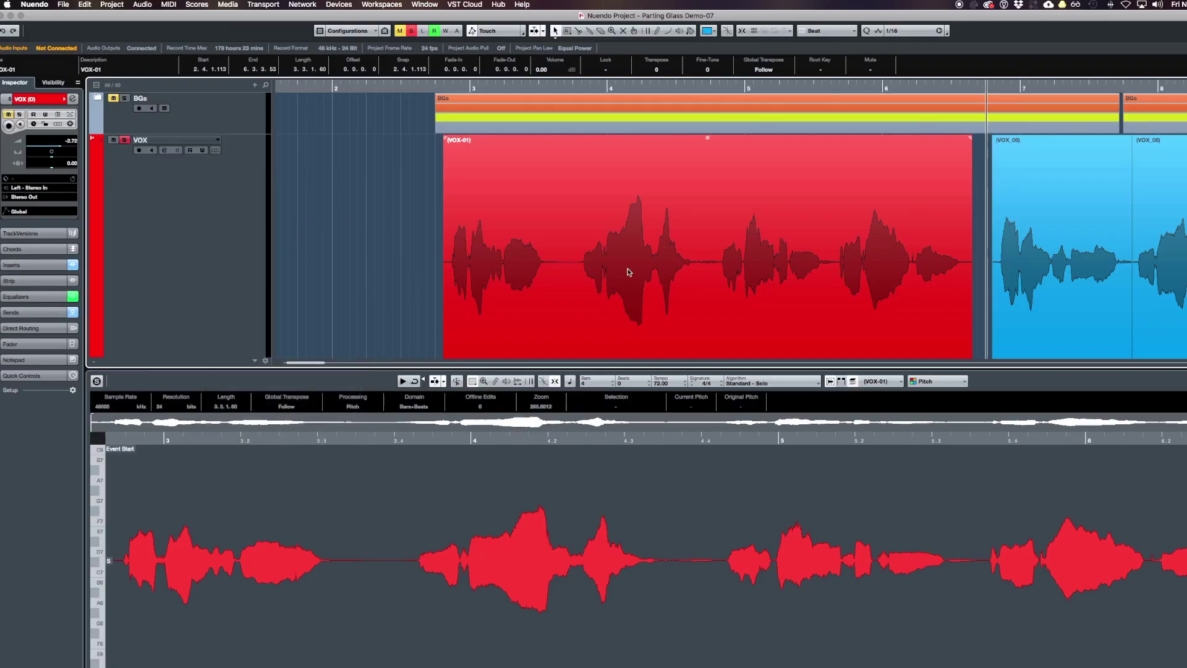
pyautogui.scroll(-3, 459, 232)
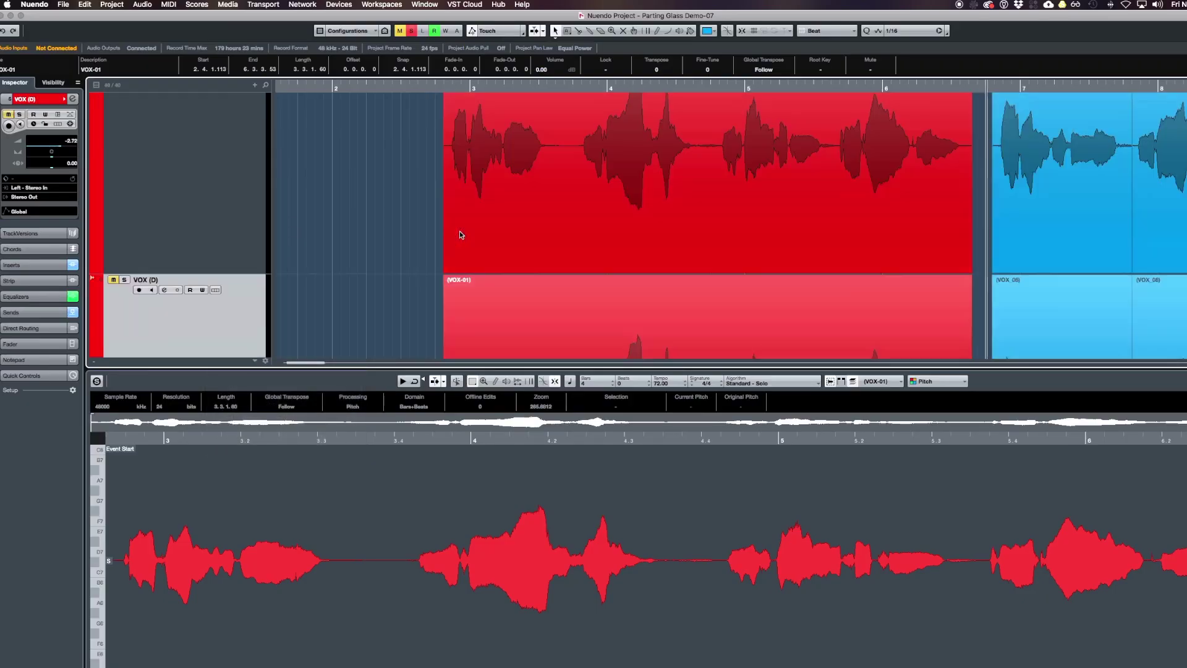
# Rename the duplicated vocal track VOX BG1 and change its track colour to golden orange.
pyautogui.doubleClick(175, 220)
pyautogui.press('BackSpace')
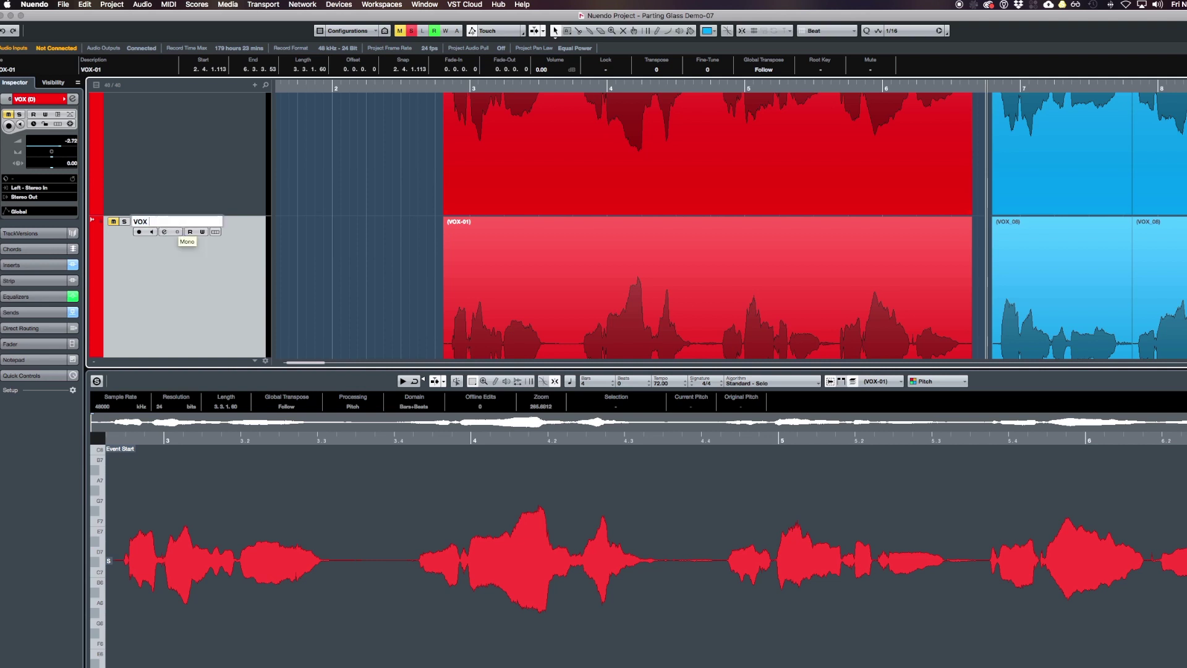
pyautogui.write('BG1')
pyautogui.press('Return')
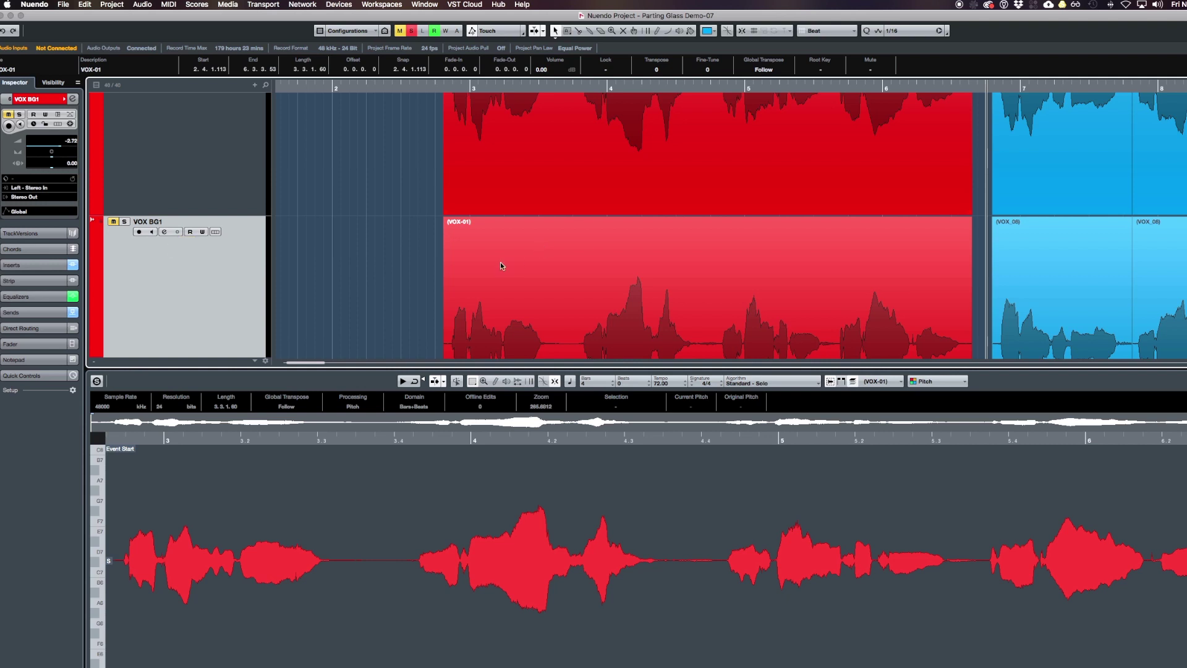
pyautogui.click(94, 223)
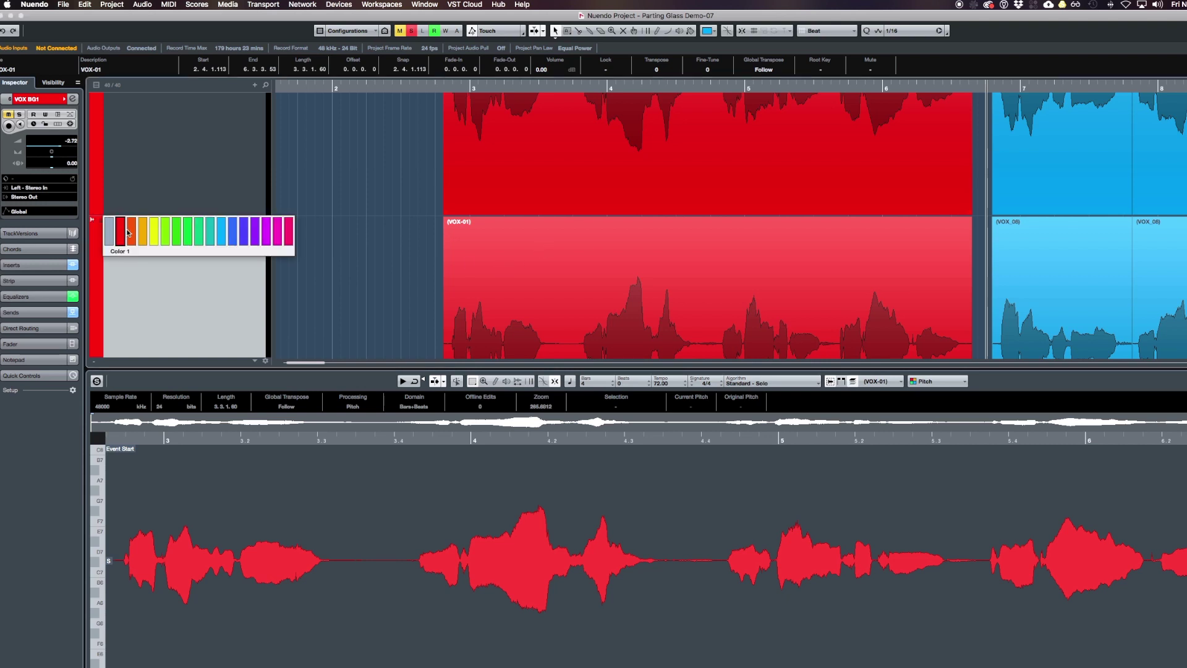
pyautogui.click(137, 228)
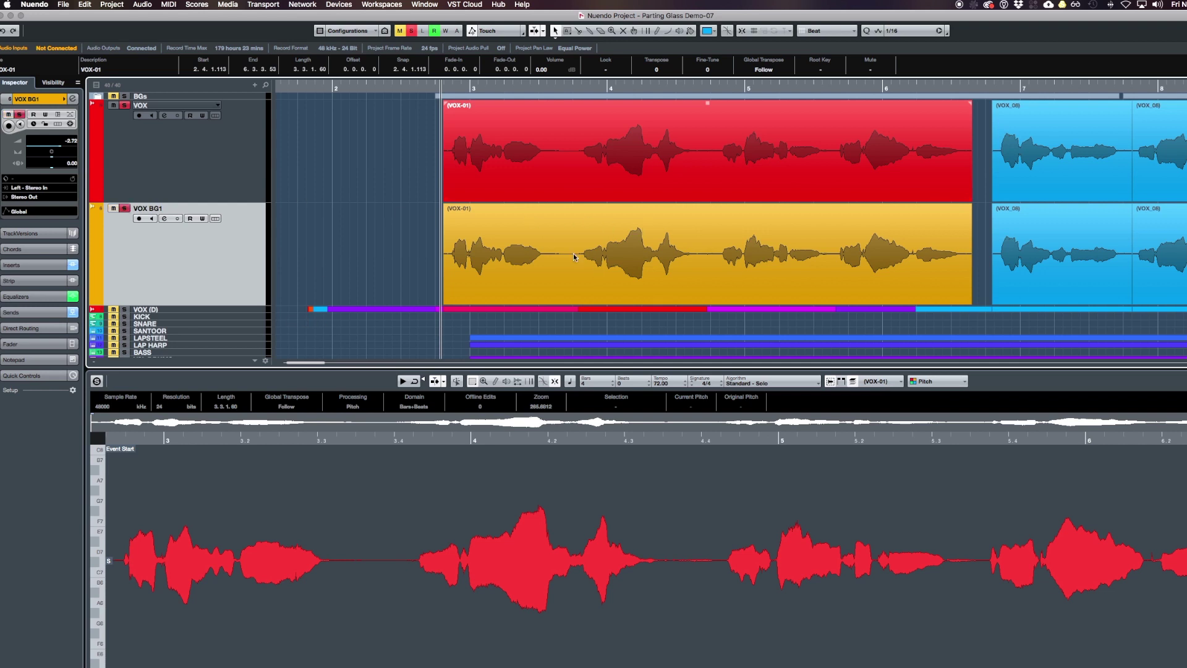
# Open the VOX-01 event of the VOX BG1 track for VariAudio editing with Pitch & Warp enabled.
pyautogui.click(606, 280)
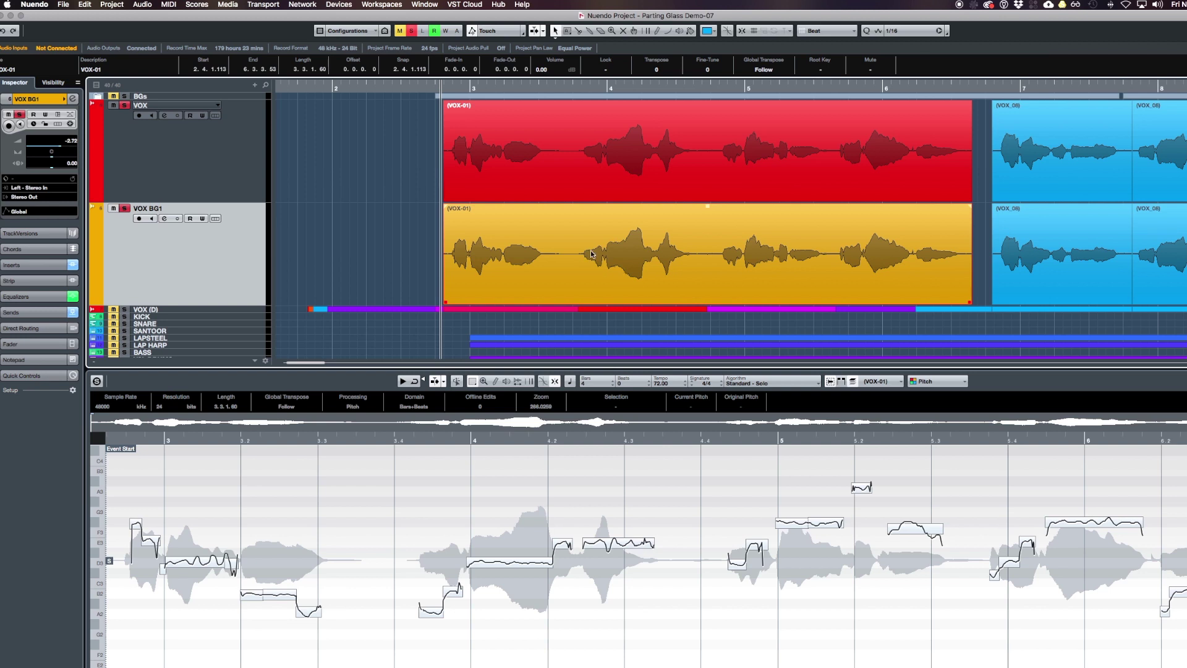
pyautogui.click(246, 409)
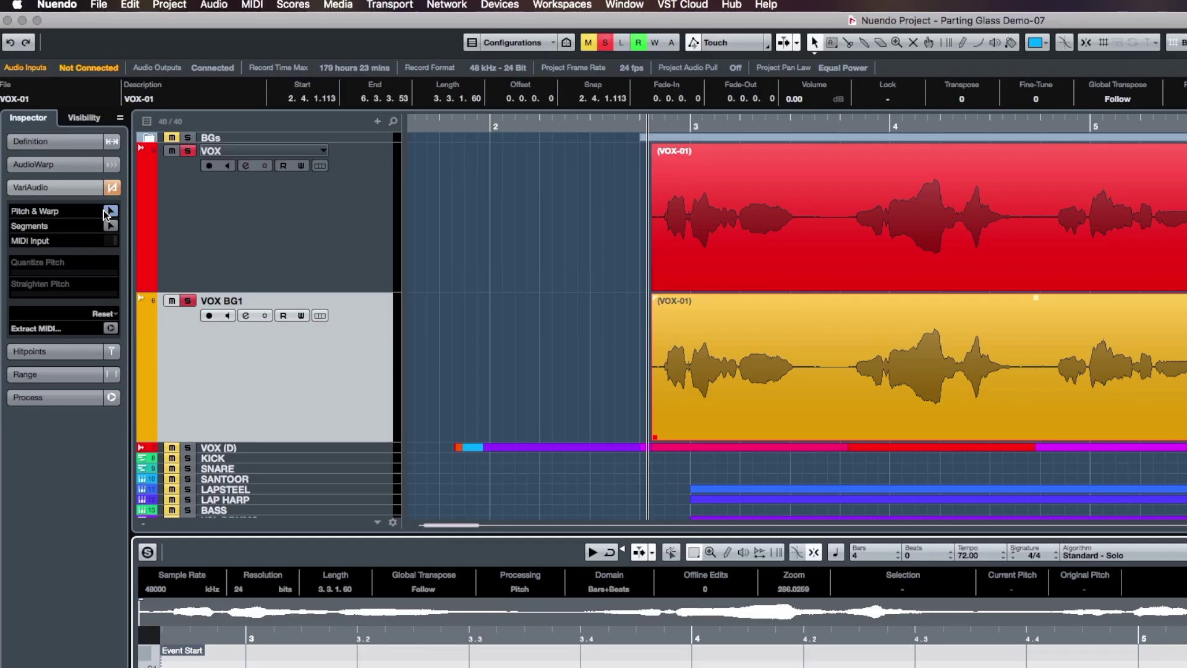
pyautogui.click(110, 211)
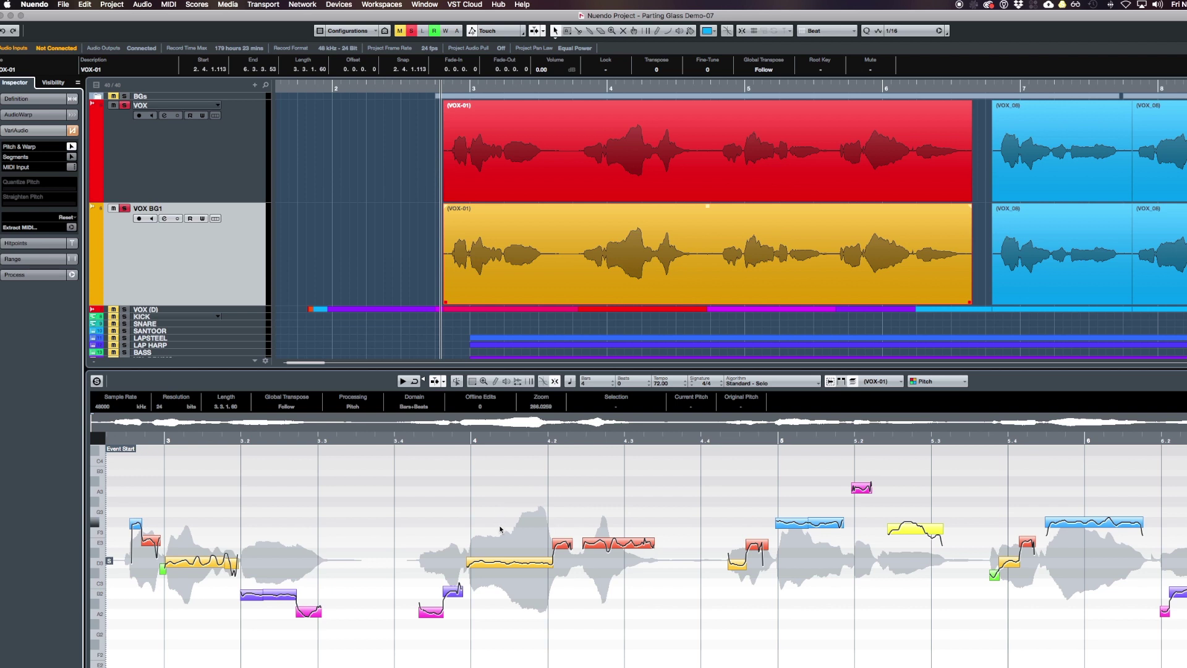
# Play back the opening vocal phrase from just before bar 3 to hear its unedited pitches.
pyautogui.press('h')
pyautogui.press('h')
pyautogui.press('h')
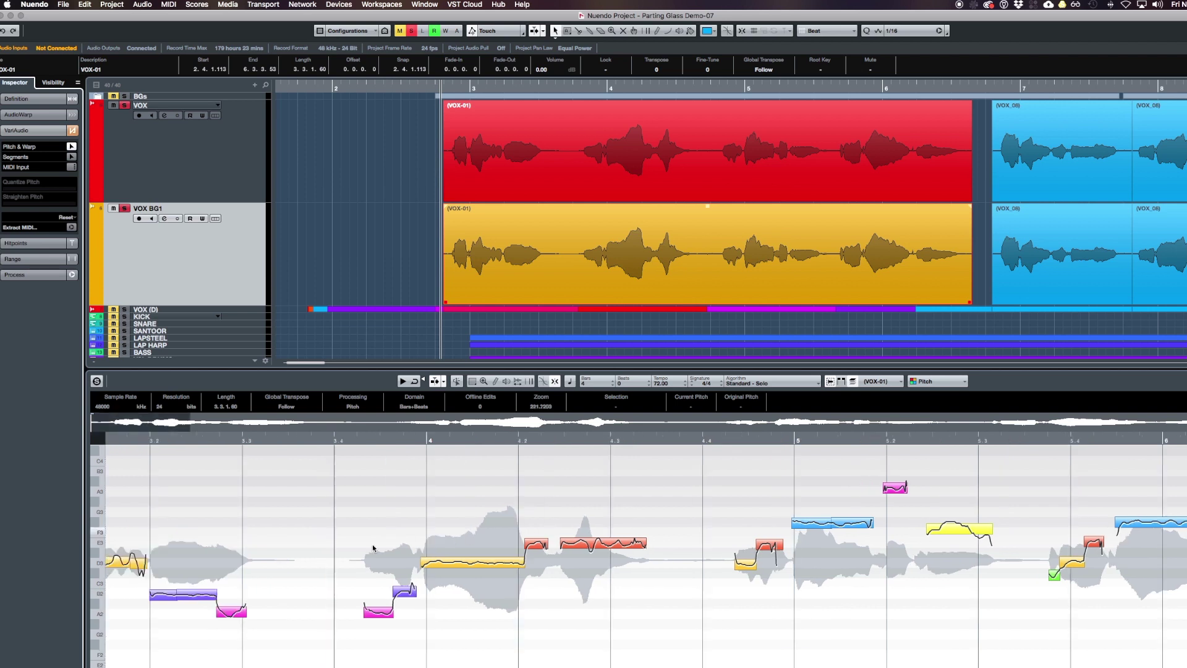
pyautogui.hscroll(-5, 310, 551)
pyautogui.moveTo(131, 438); pyautogui.dragTo(141, 437)
pyautogui.press('space')
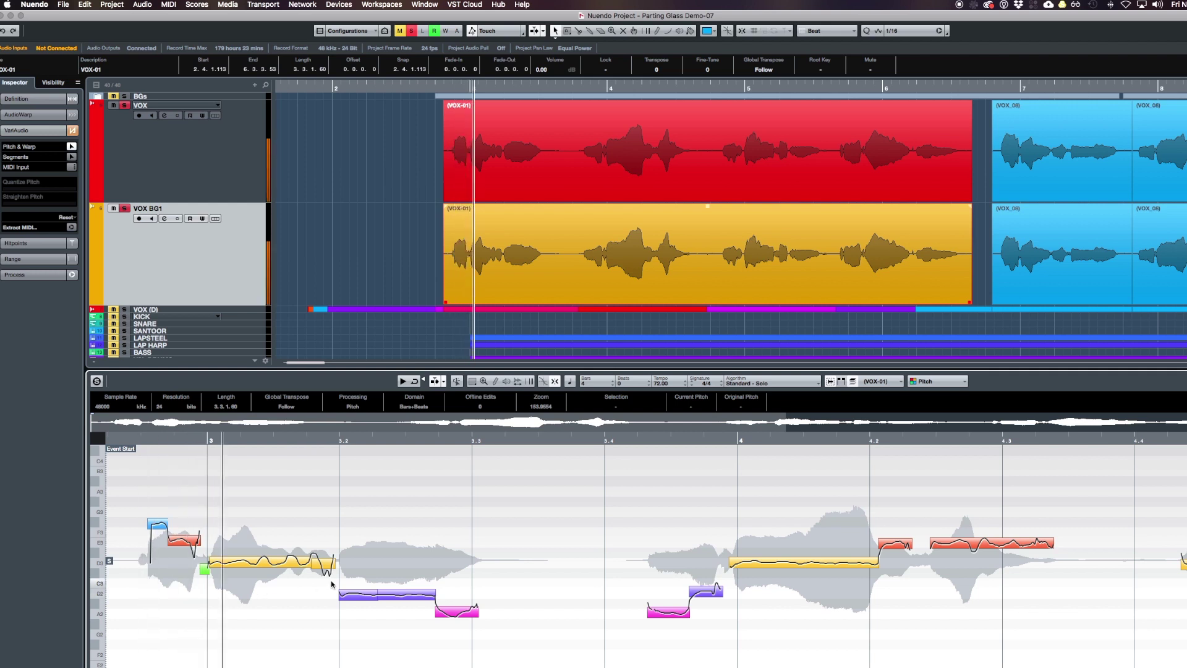
pyautogui.press('h')
pyautogui.press('space')
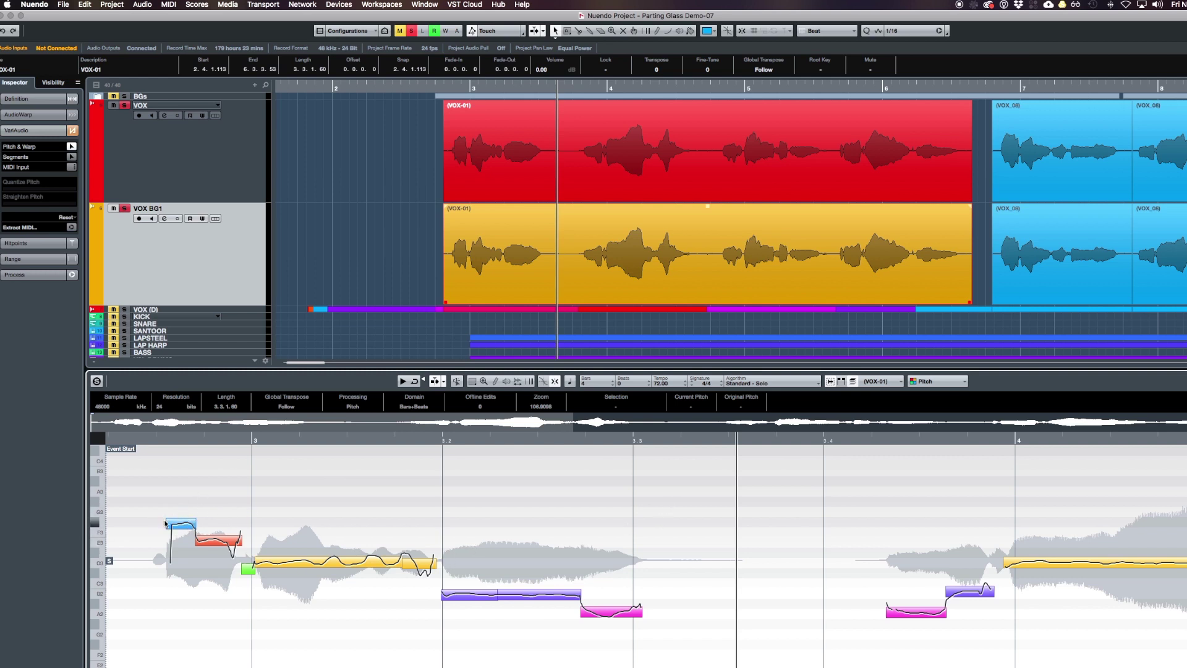
# Turn on acoustic feedback and raise the first two notes of VOX BG1 to A3 and G3.
pyautogui.moveTo(181, 526); pyautogui.dragTo(185, 498)
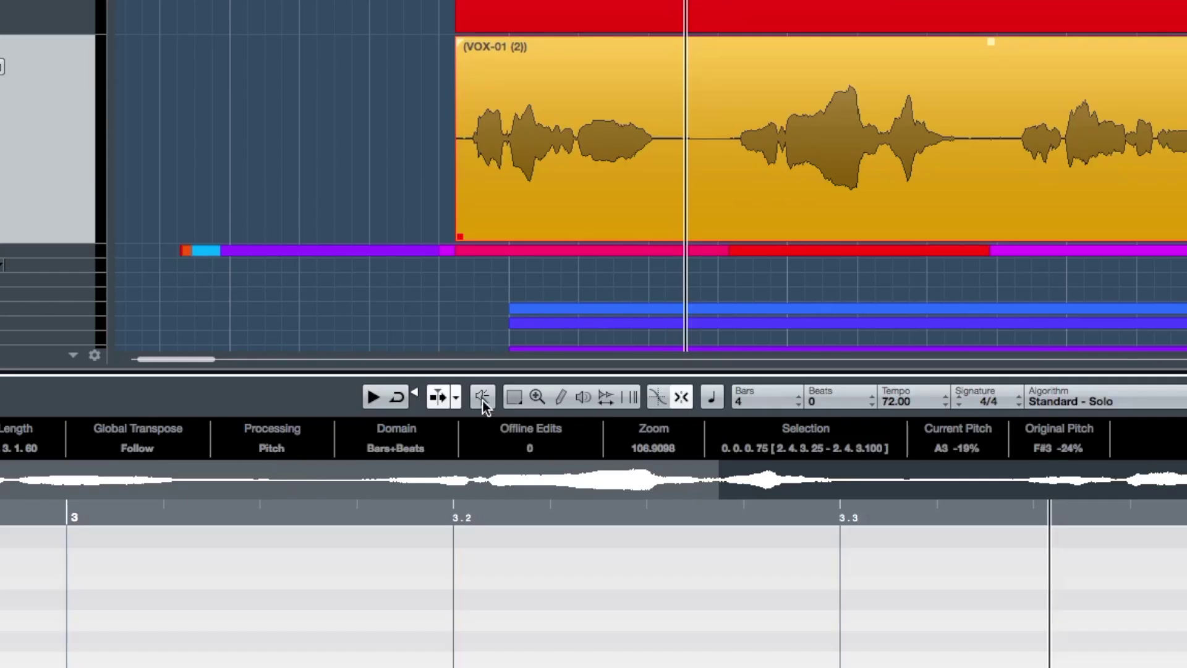
pyautogui.click(482, 399)
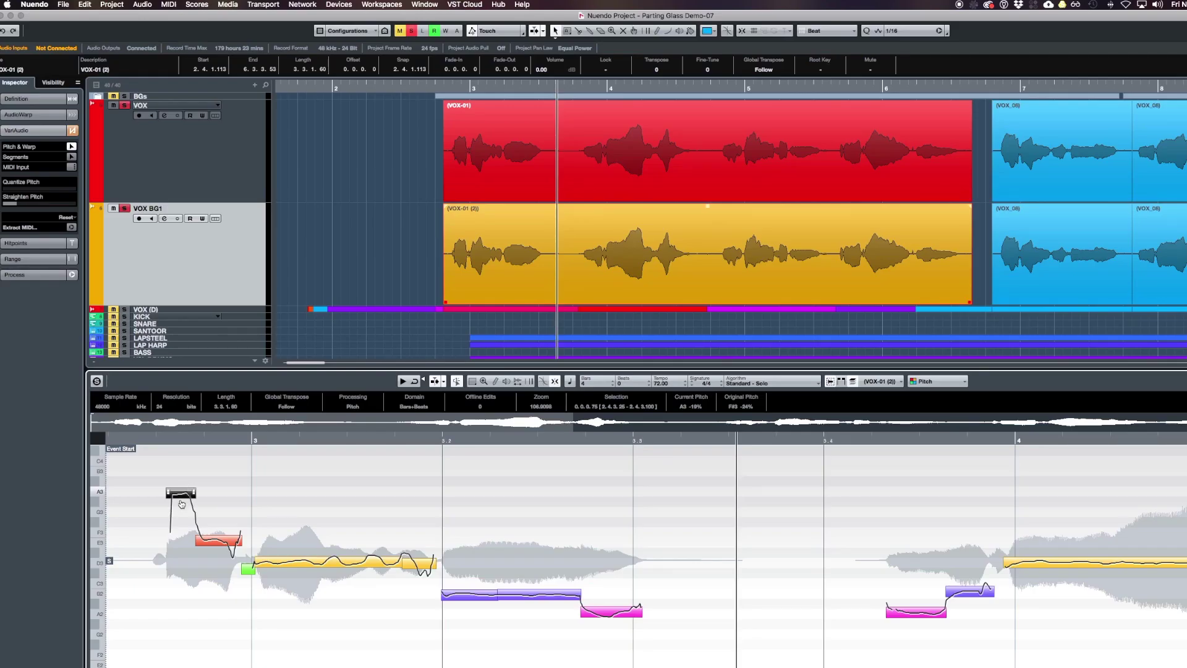
pyautogui.moveTo(181, 504)
pyautogui.mouseDown()
pyautogui.moveTo(180, 541)
pyautogui.moveTo(179, 492)
pyautogui.moveTo(192, 527)
pyautogui.moveTo(186, 493)
pyautogui.mouseUp()
pyautogui.press('space')
pyautogui.moveTo(219, 539); pyautogui.dragTo(223, 510)
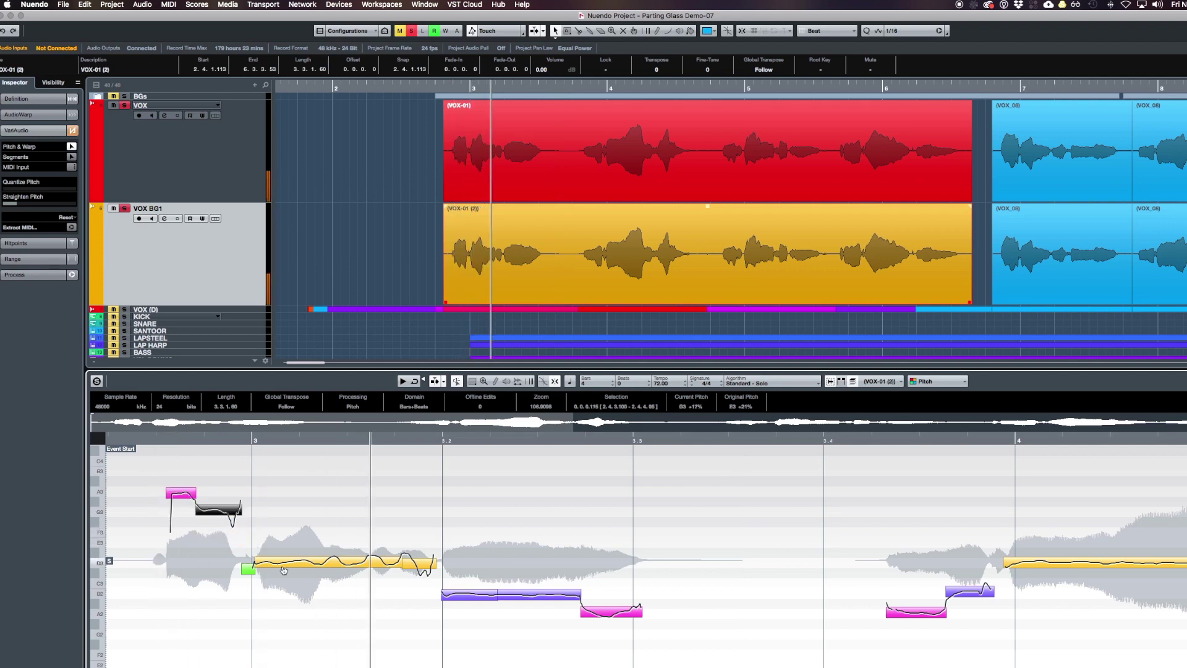
# Raise the short note before bar 3 to F3 and the long note after it to F#3, and play back the phrase.
pyautogui.click(281, 563)
pyautogui.moveTo(282, 562); pyautogui.dragTo(282, 533)
pyautogui.click(160, 438)
pyautogui.press('space')
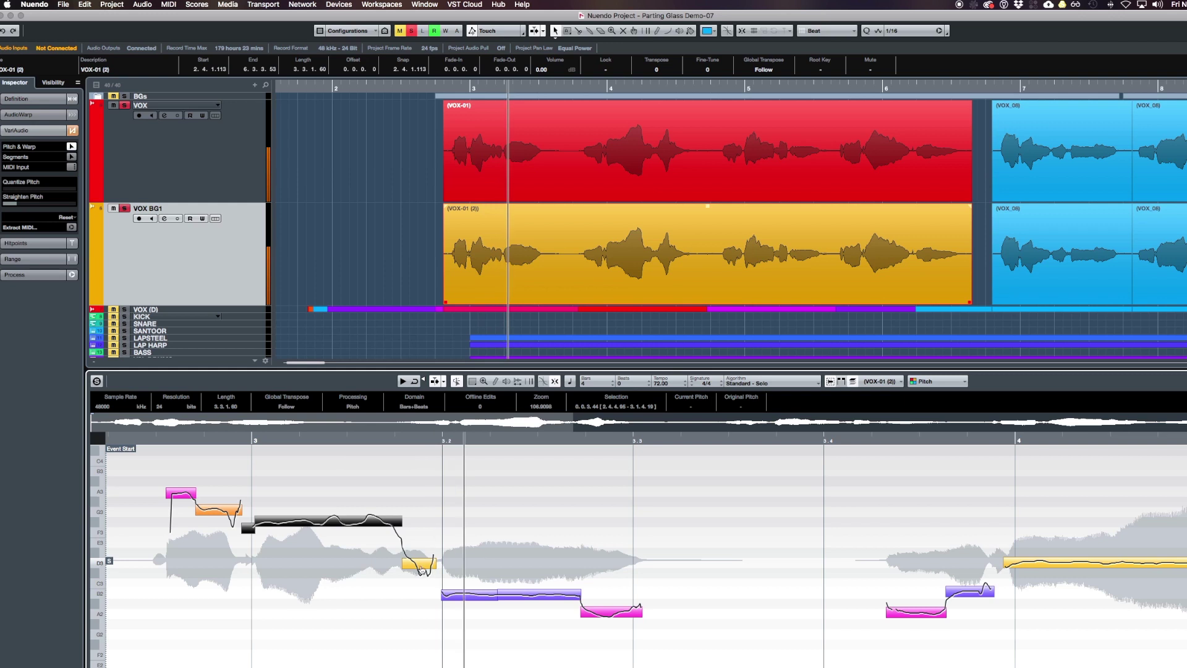
# Raise the long low note at beat 3.2 to D3 and the phrase's last note to C#3, and play back the phrase.
pyautogui.moveTo(424, 561)
pyautogui.mouseDown()
pyautogui.moveTo(427, 531)
pyautogui.moveTo(423, 558)
pyautogui.mouseUp()
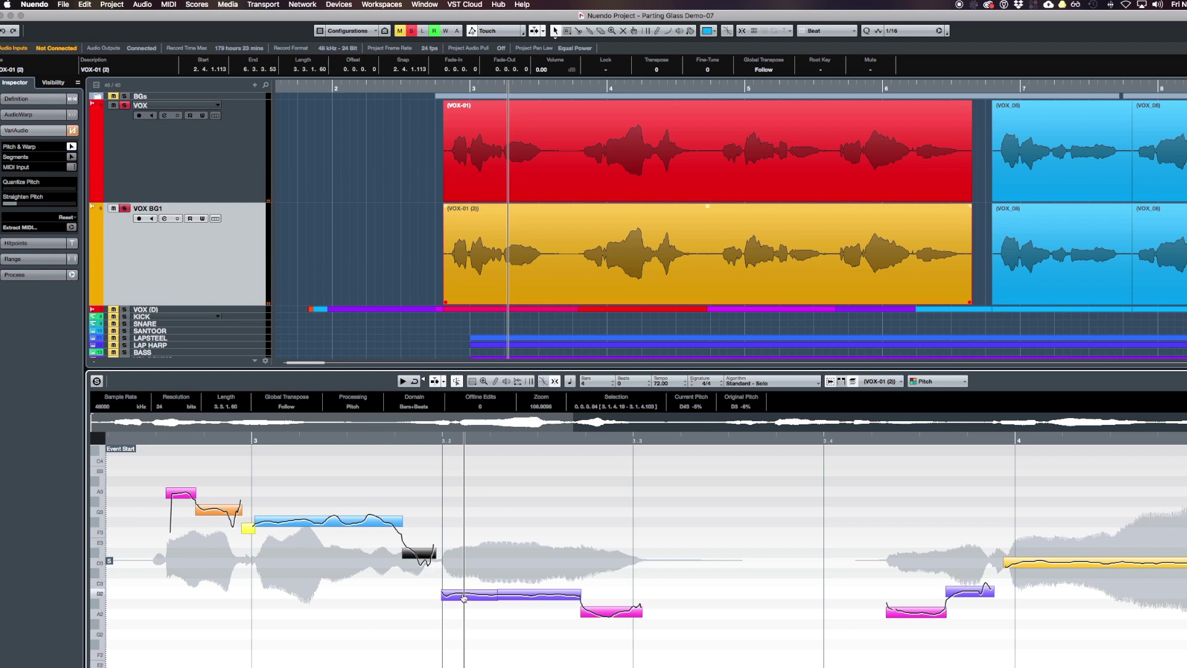
pyautogui.moveTo(464, 594); pyautogui.dragTo(419, 565)
pyautogui.moveTo(521, 597); pyautogui.dragTo(522, 565)
pyautogui.moveTo(603, 617); pyautogui.dragTo(643, 580)
pyautogui.press('space')
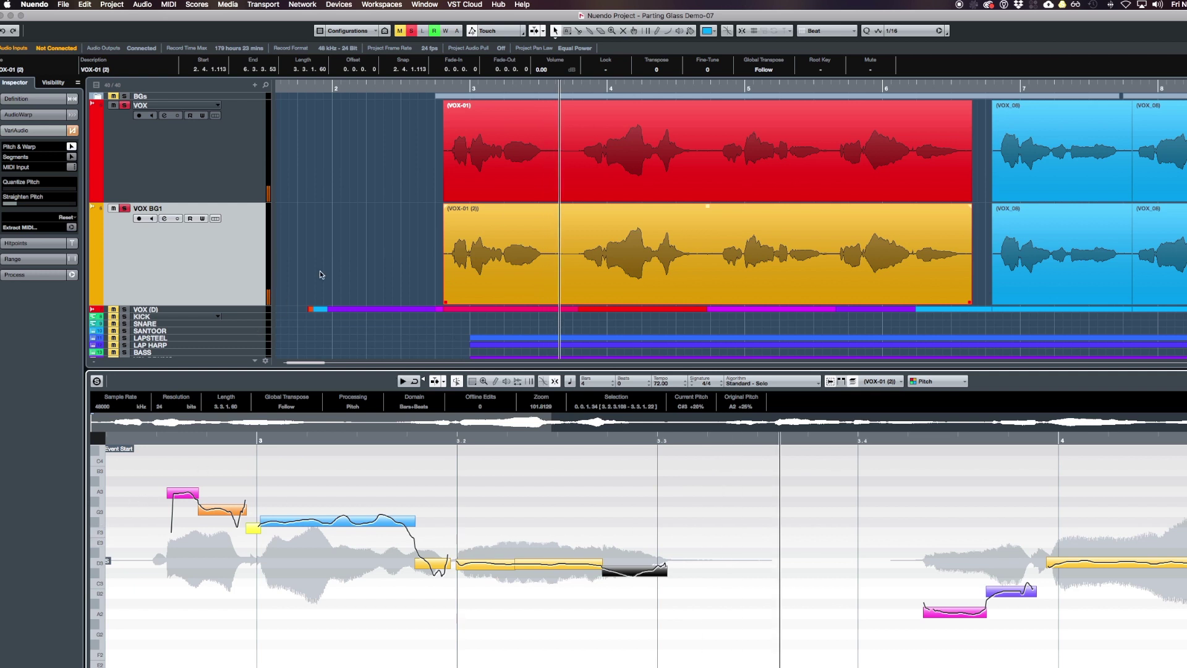
# Shrink the track heights to show the instrument tracks and open the LAP HARP part for viewing.
pyautogui.scroll(-2, 380, 234)
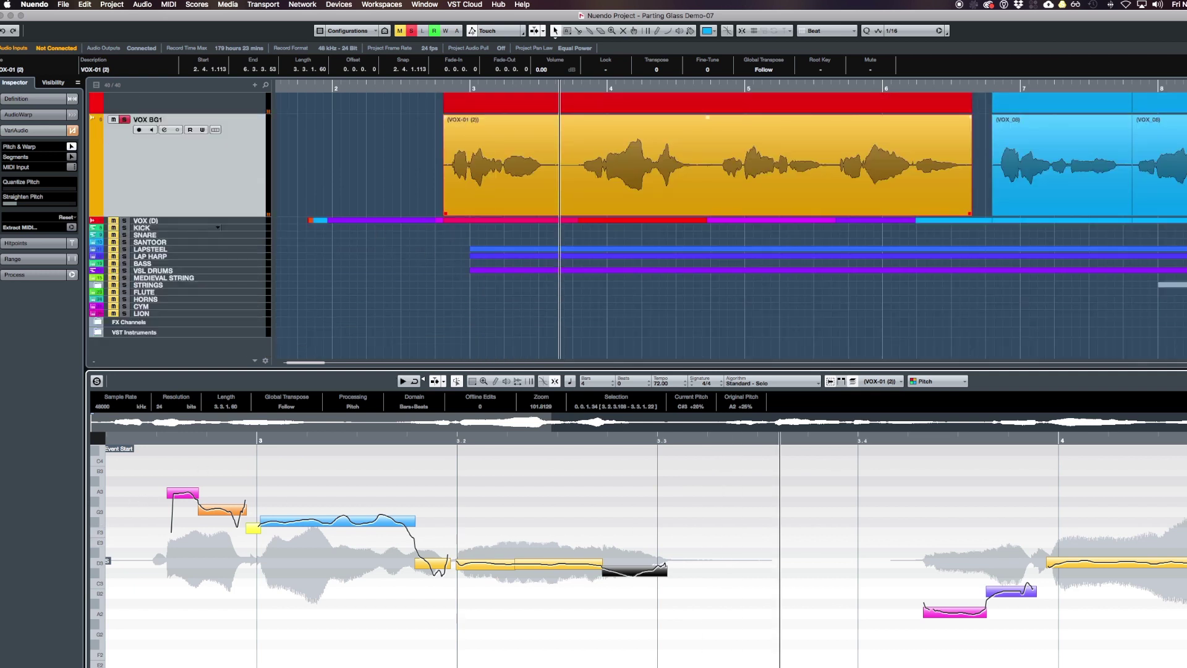
pyautogui.press('Tab')
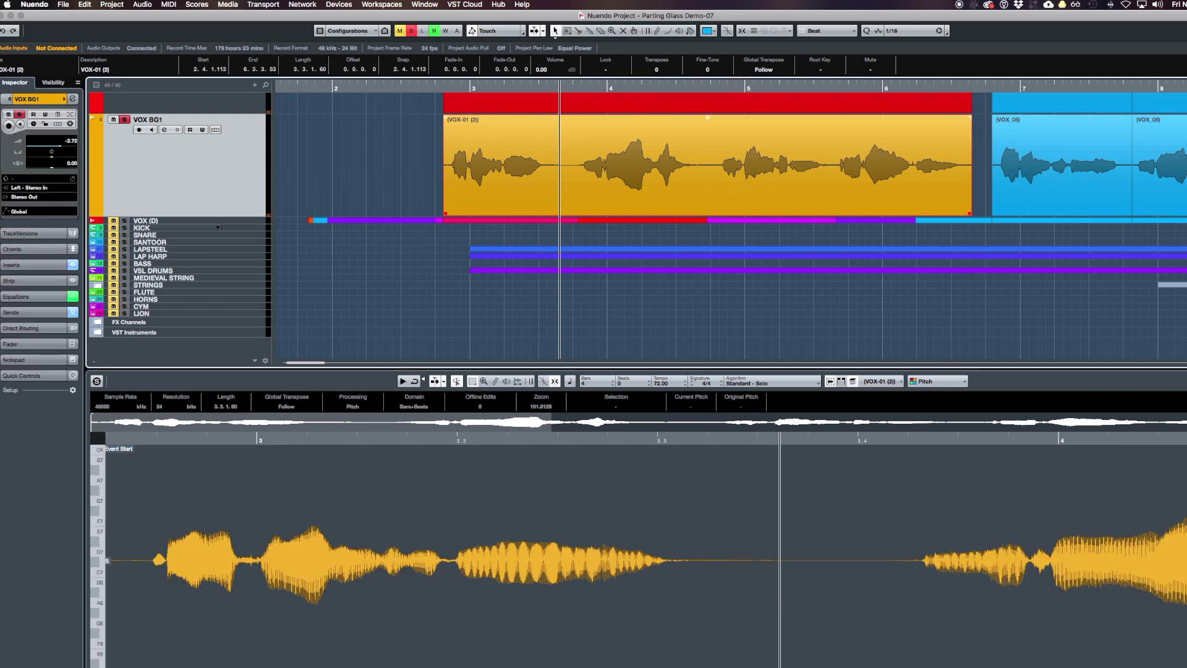
pyautogui.press('z')
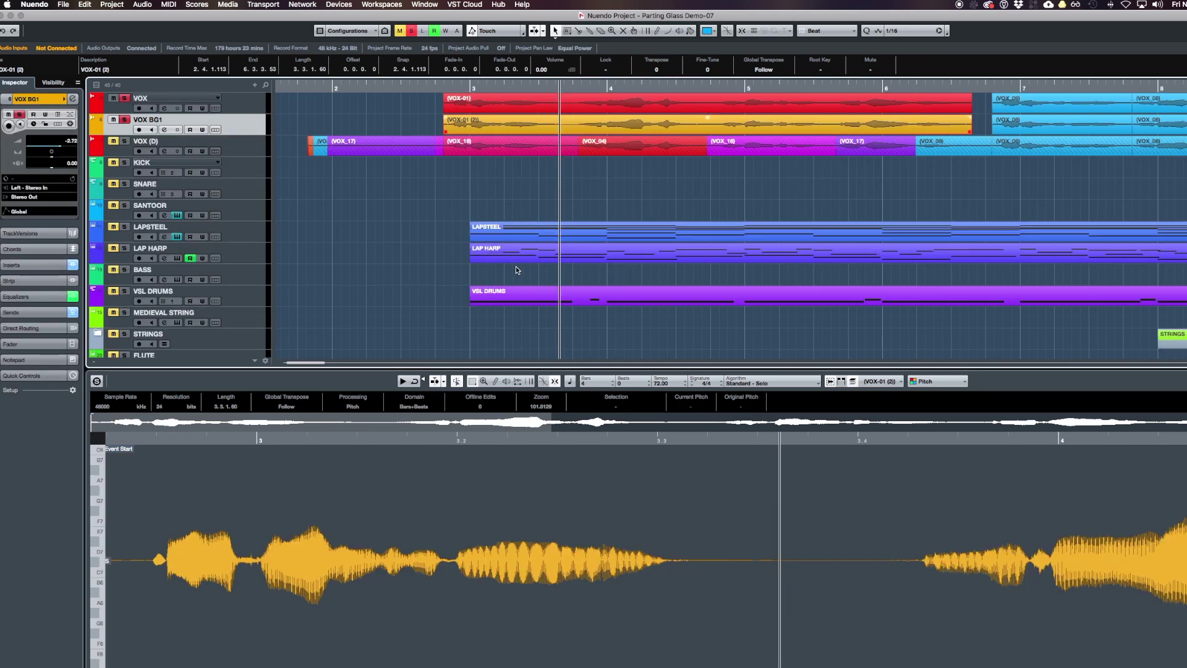
pyautogui.click(543, 232)
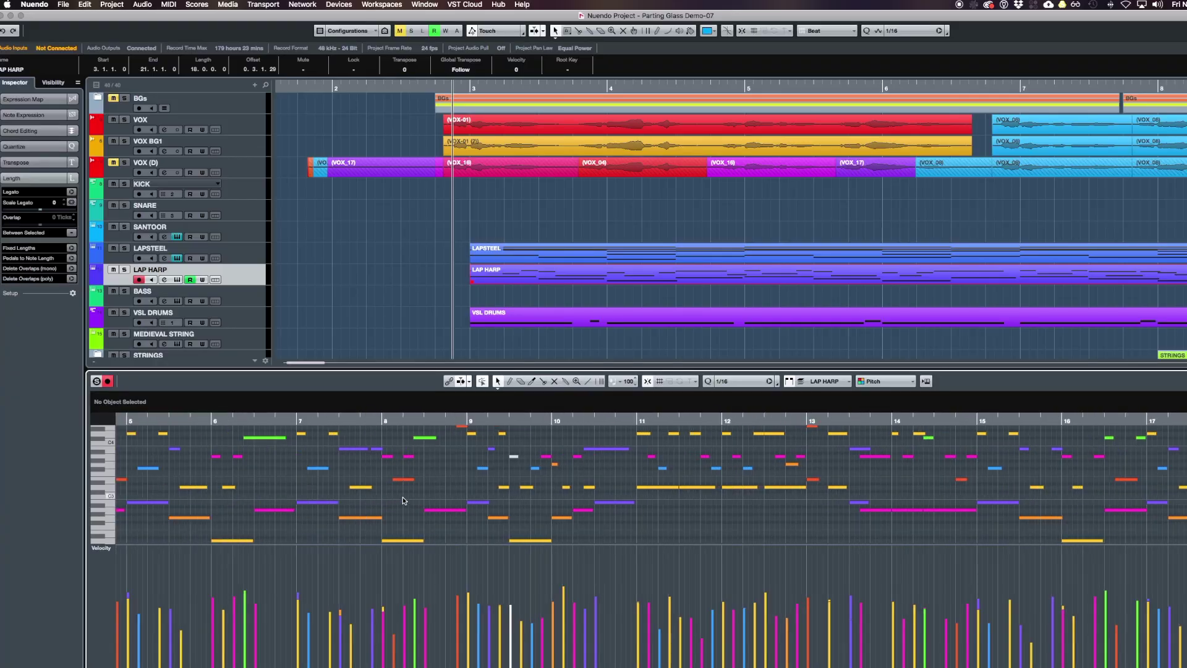
# Play back both vocal tracks with the instruments, and again with only VOX and VOX BG1 soloed.
pyautogui.press('h')
pyautogui.press('space')
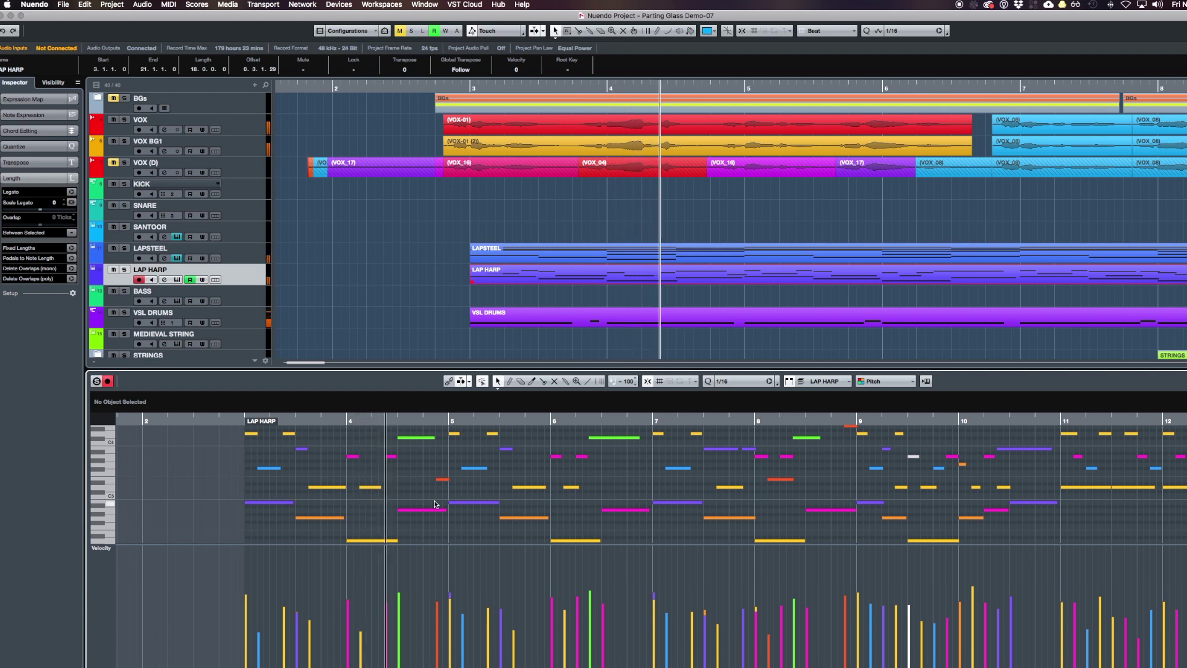
pyautogui.press('h')
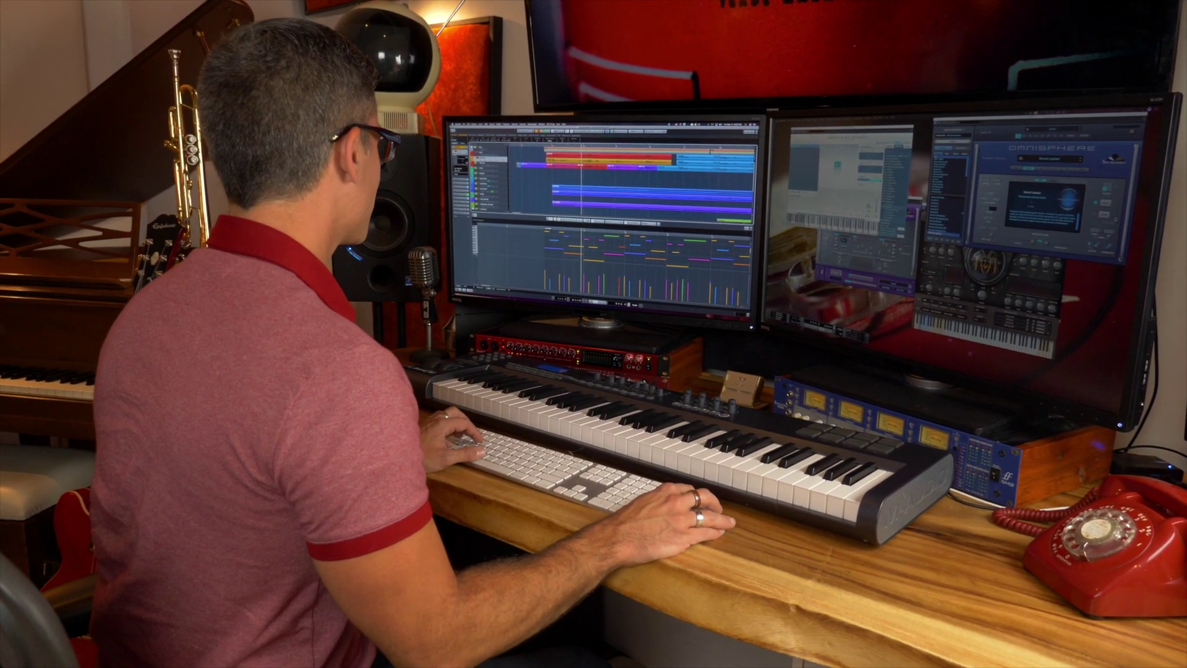
pyautogui.press('h')
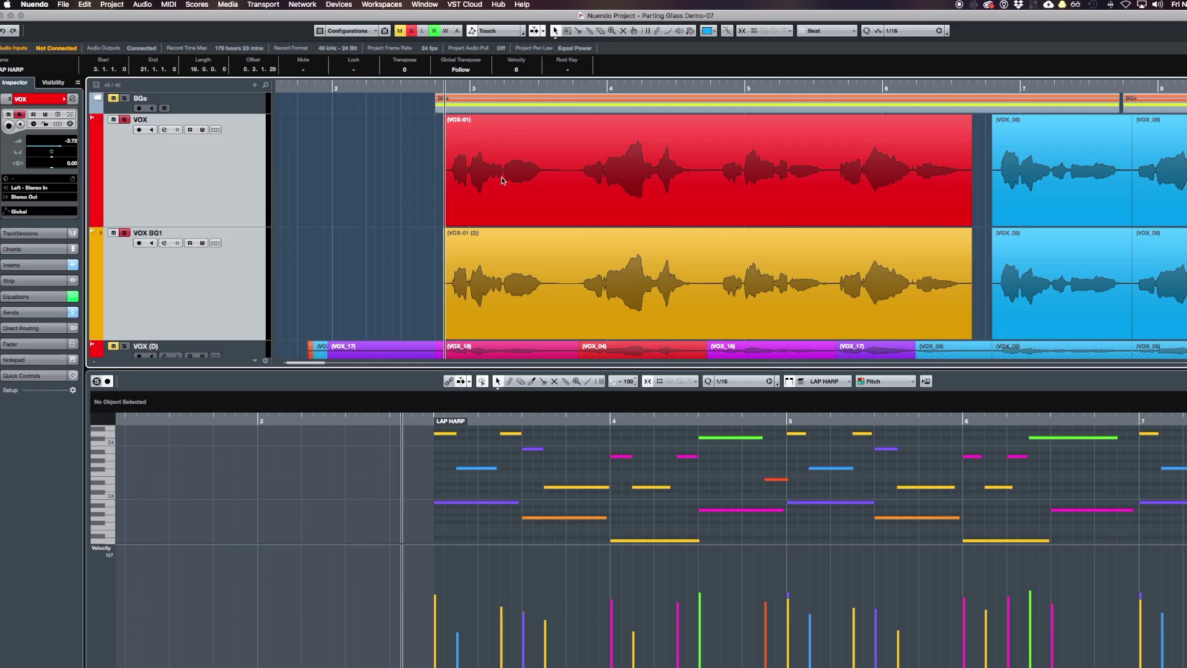
pyautogui.press('space')
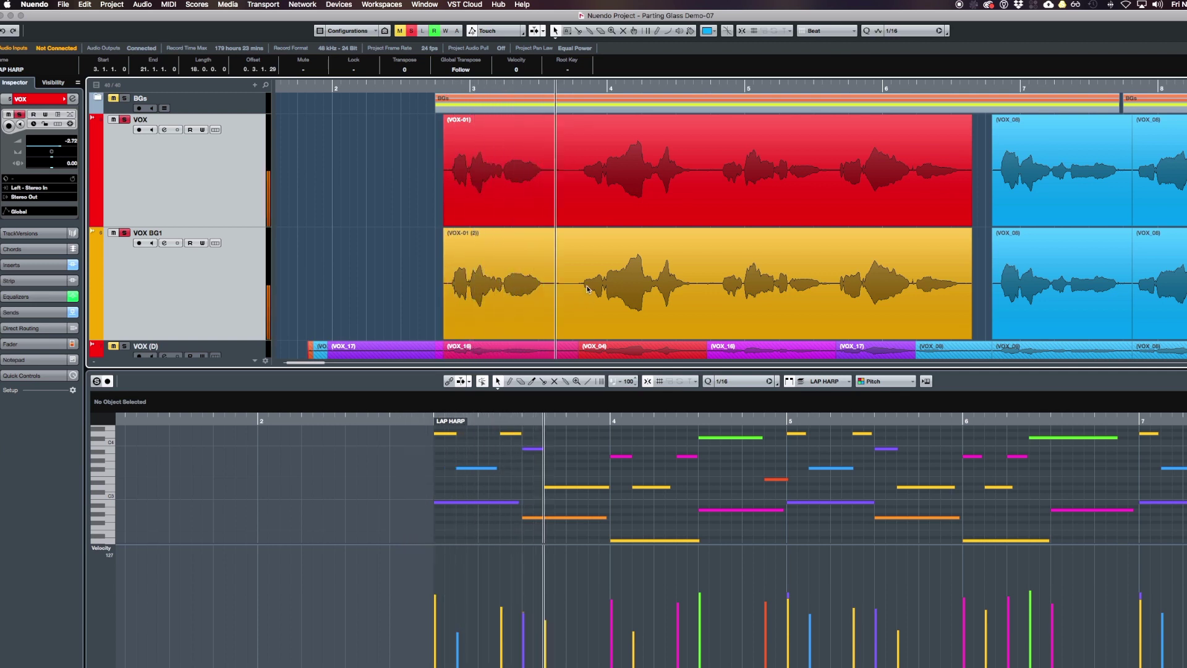
# Reopen the VOX BG1 event with Pitch & Warp enabled and place the playback cursor just before beat 3.2.
pyautogui.click(640, 277)
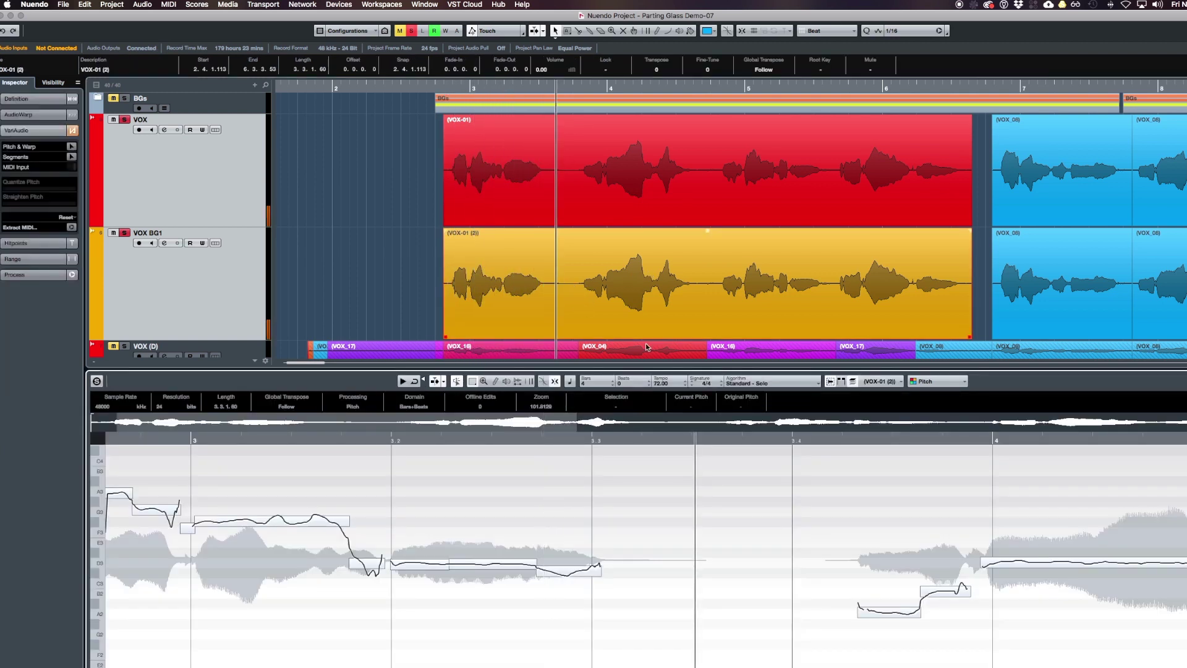
pyautogui.click(71, 148)
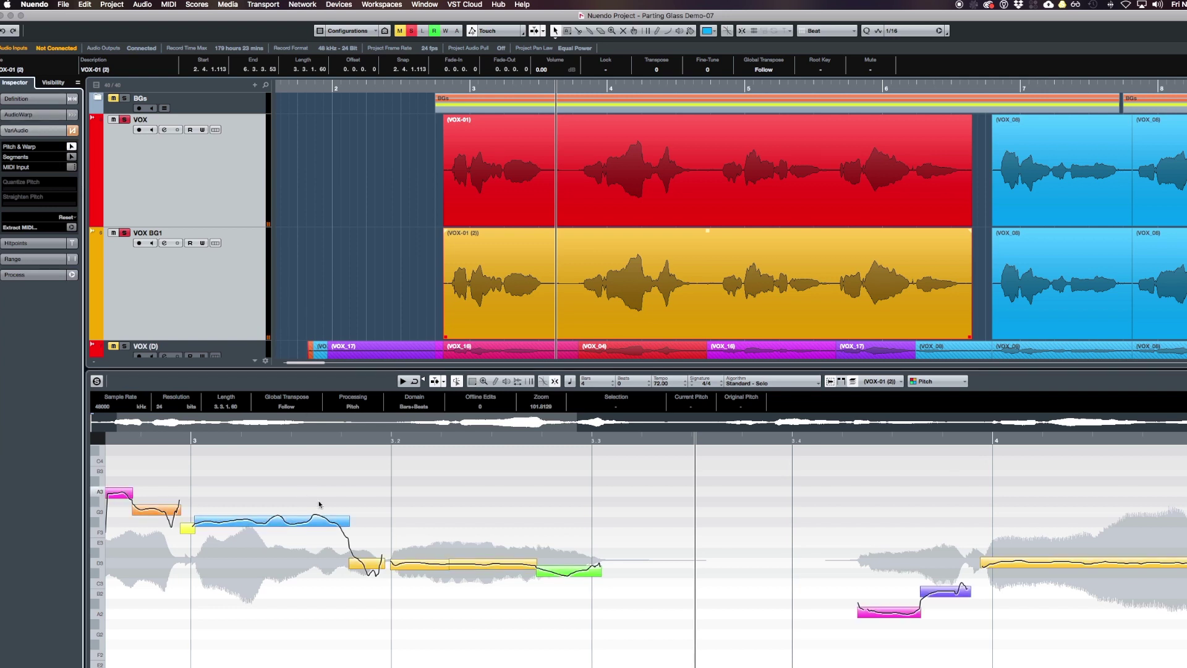
pyautogui.click(338, 438)
# Raise the five notes of the second phrase together by three semitones, putting the first note on C3.
pyautogui.hscroll(1, 286, 544)
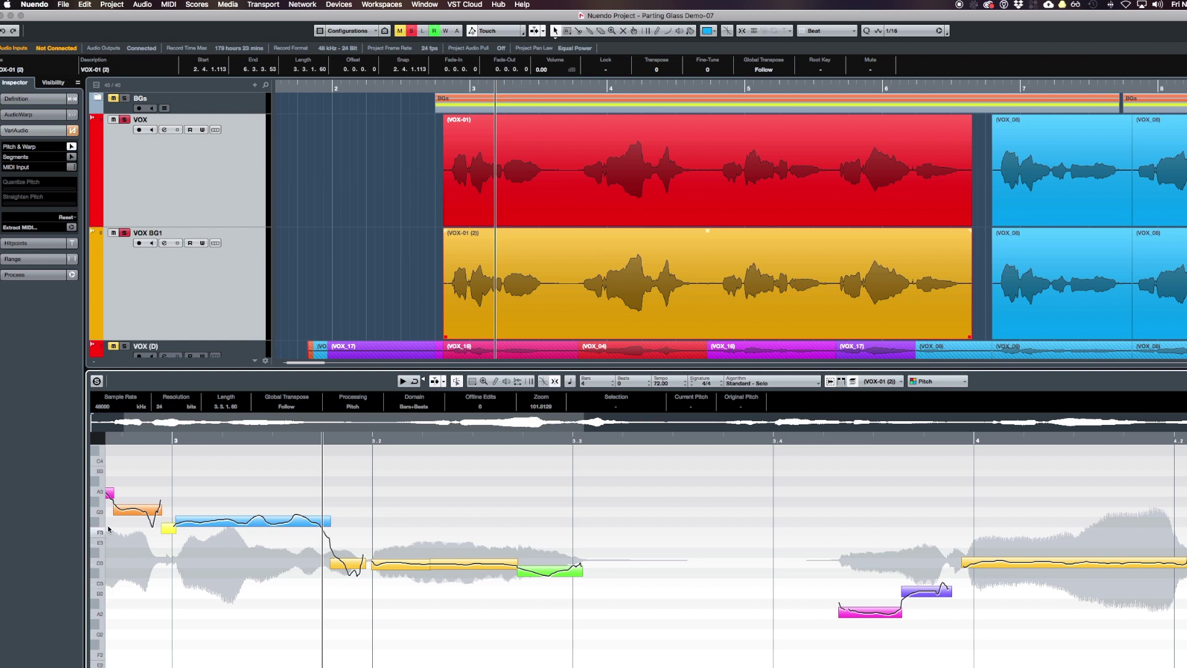
pyautogui.hscroll(5, 445, 508)
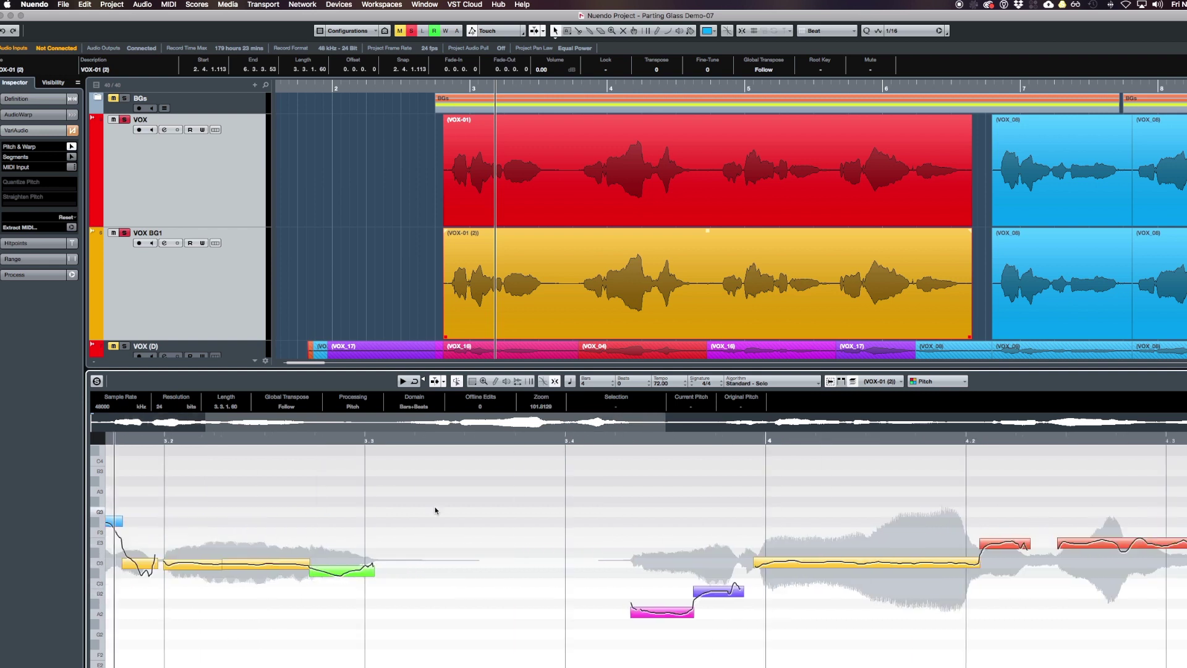
pyautogui.moveTo(556, 513); pyautogui.dragTo(1142, 607)
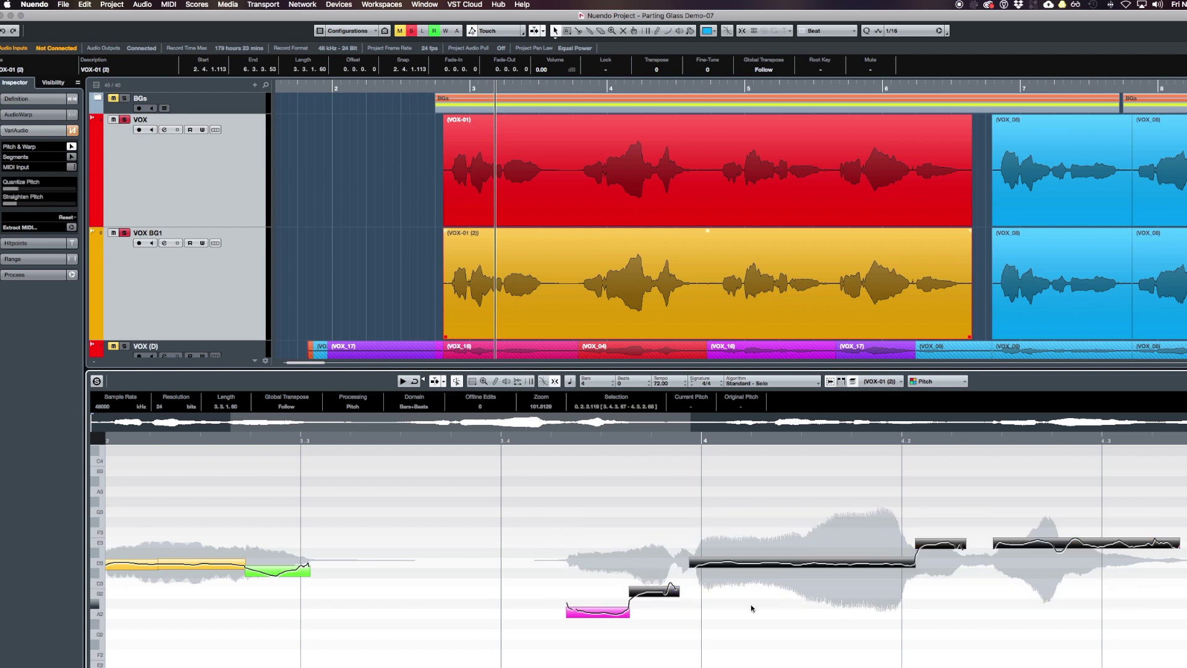
pyautogui.moveTo(571, 641); pyautogui.dragTo(1130, 510)
pyautogui.moveTo(609, 614); pyautogui.dragTo(609, 587)
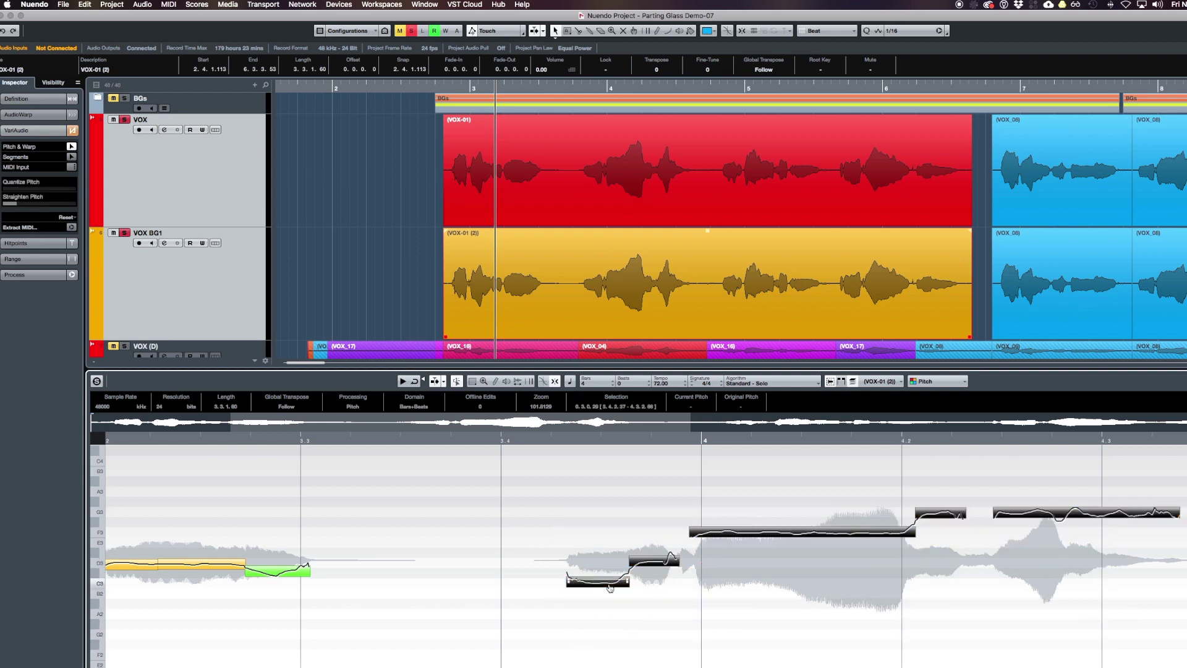
# Play back the second phrase from just before its first note and deselect its notes.
pyautogui.click(572, 442)
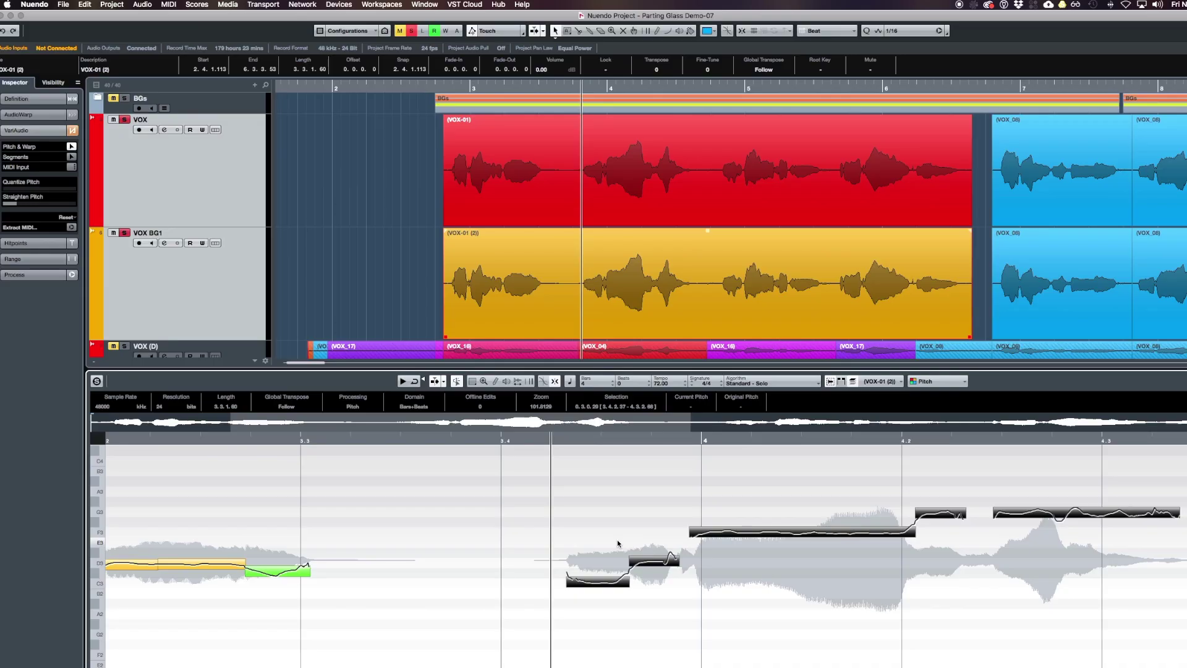
pyautogui.press('space')
pyautogui.press('space')
pyautogui.click(590, 566)
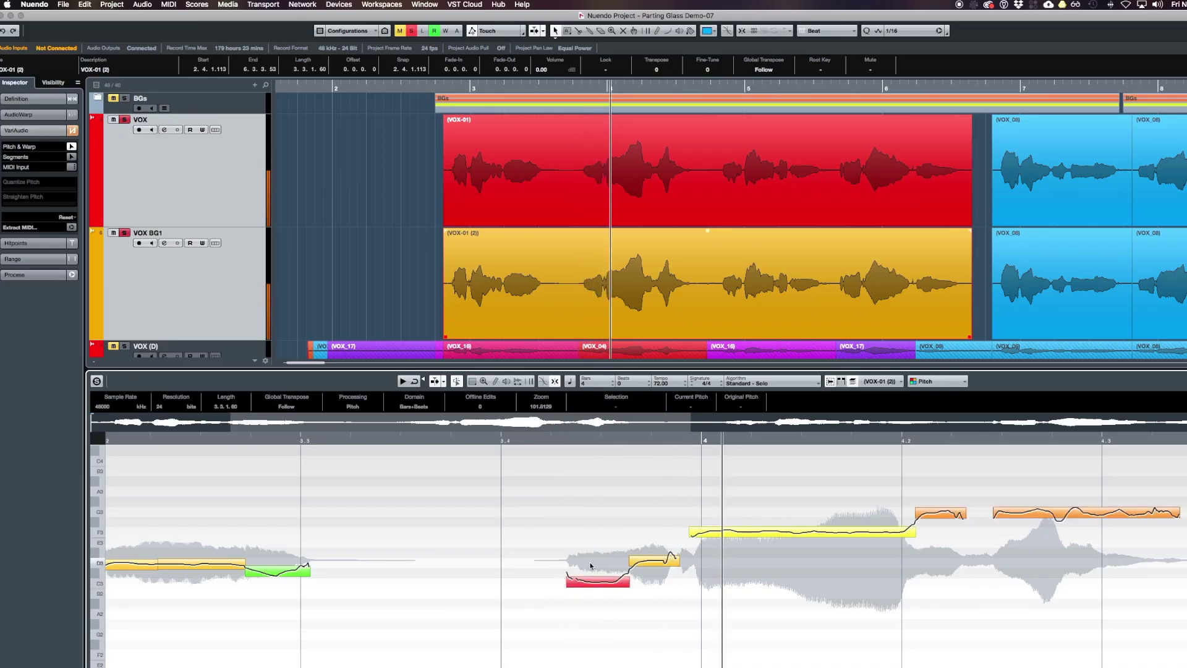
# Raise the second phrase's first note to C#3 and its long note around bar 4 to F#3 during playback.
pyautogui.moveTo(587, 585); pyautogui.dragTo(588, 574)
pyautogui.click(659, 561)
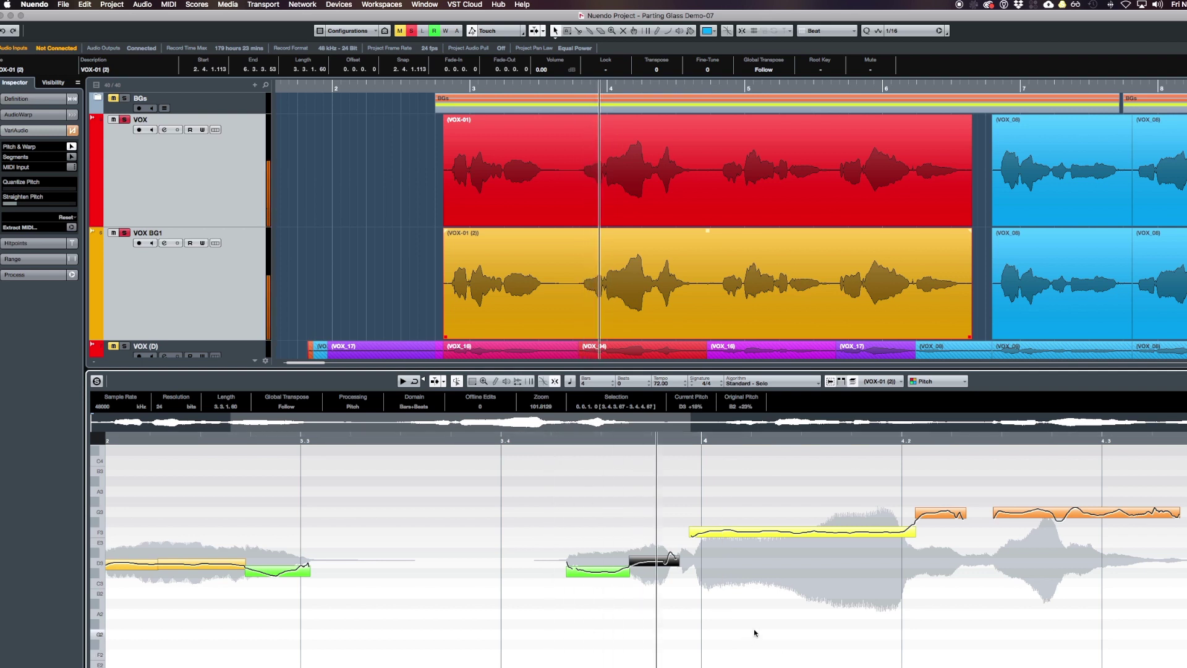
pyautogui.moveTo(745, 533); pyautogui.dragTo(745, 527)
pyautogui.click(666, 516)
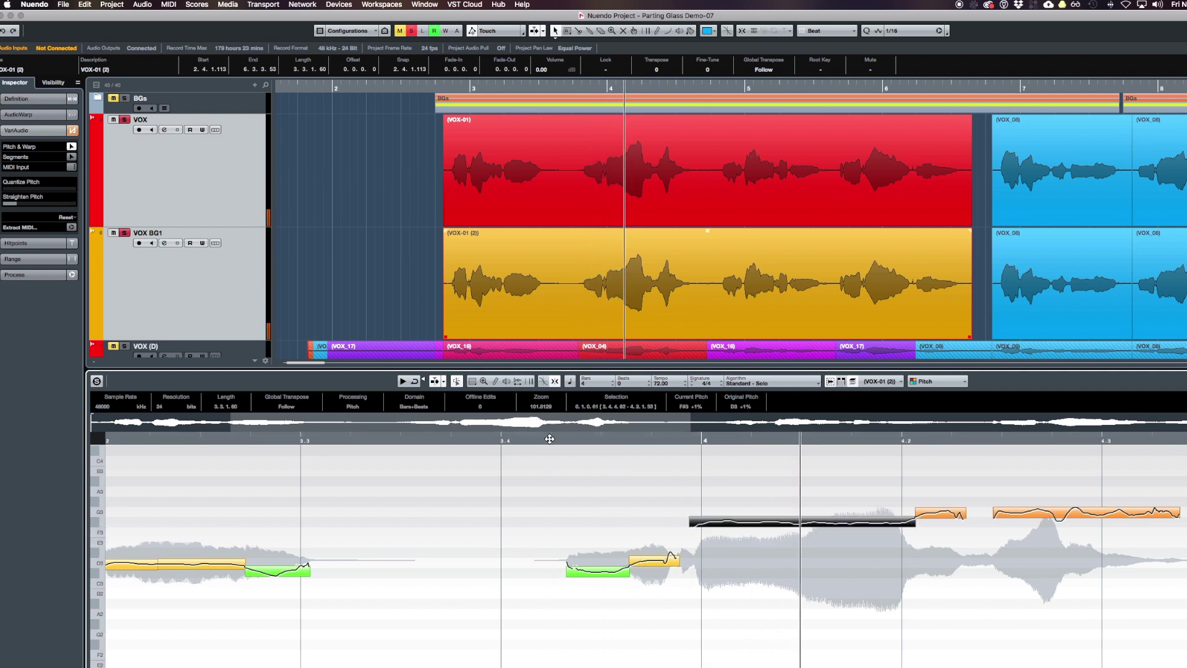
# Raise the second phrase's last two notes, just after beat 4.2, to A3 and play the phrase back.
pyautogui.hscroll(5, 837, 584)
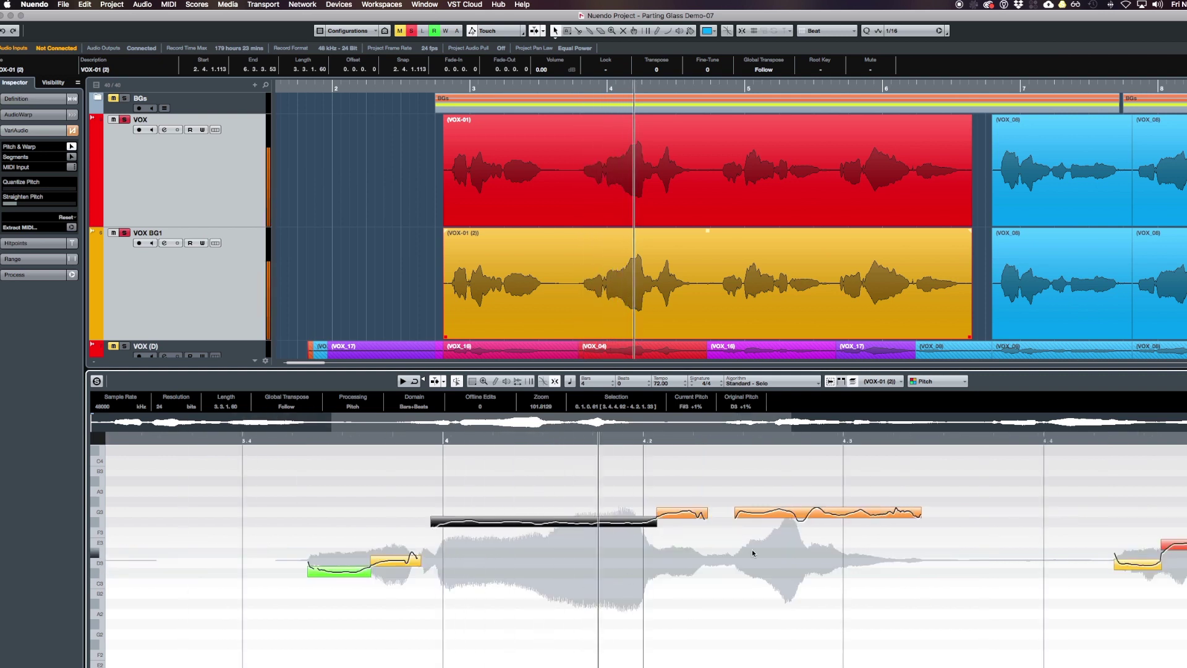
pyautogui.moveTo(688, 513); pyautogui.dragTo(688, 491)
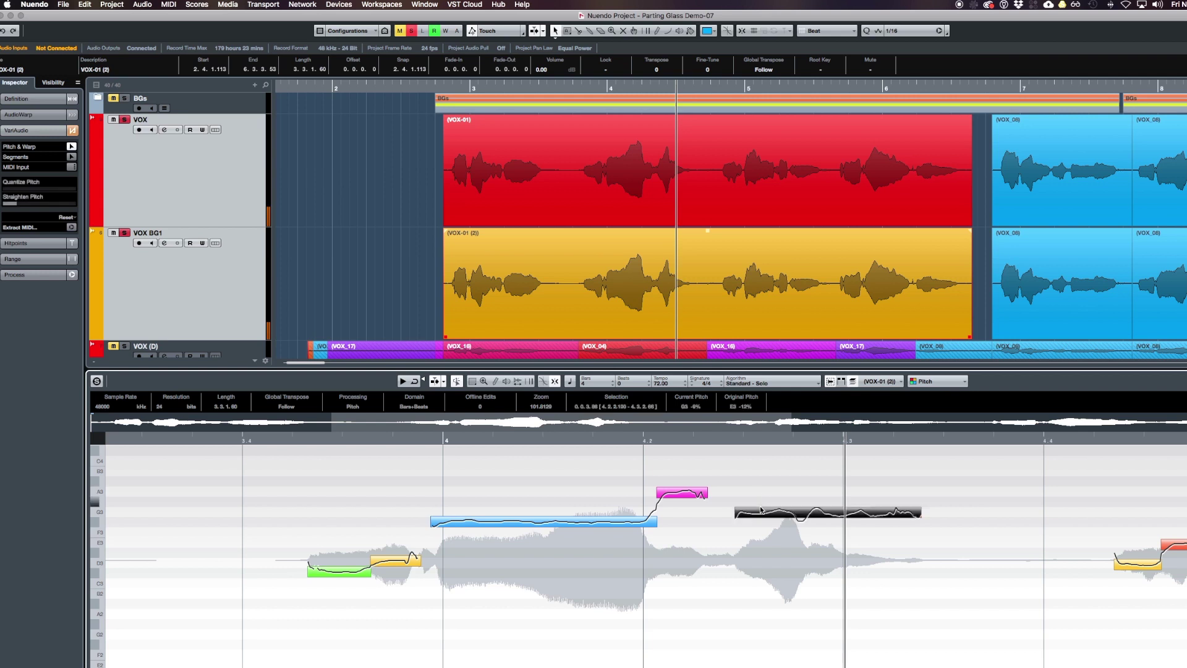
pyautogui.moveTo(762, 502); pyautogui.dragTo(761, 481)
pyautogui.click(291, 440)
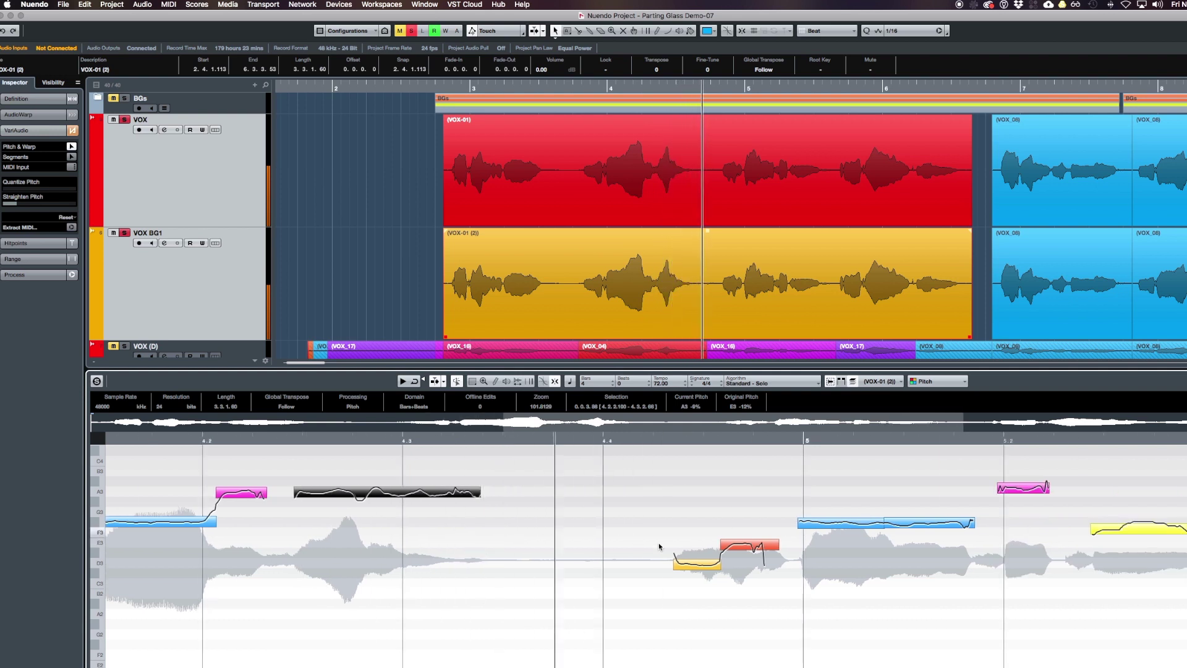
# Raise the notes from just after beat 4.4 through the long note at bar 5 together by four semitones, and play them back.
pyautogui.moveTo(699, 587); pyautogui.dragTo(914, 494)
pyautogui.moveTo(694, 570); pyautogui.dragTo(693, 529)
pyautogui.click(655, 437)
pyautogui.press('space')
pyautogui.click(806, 545)
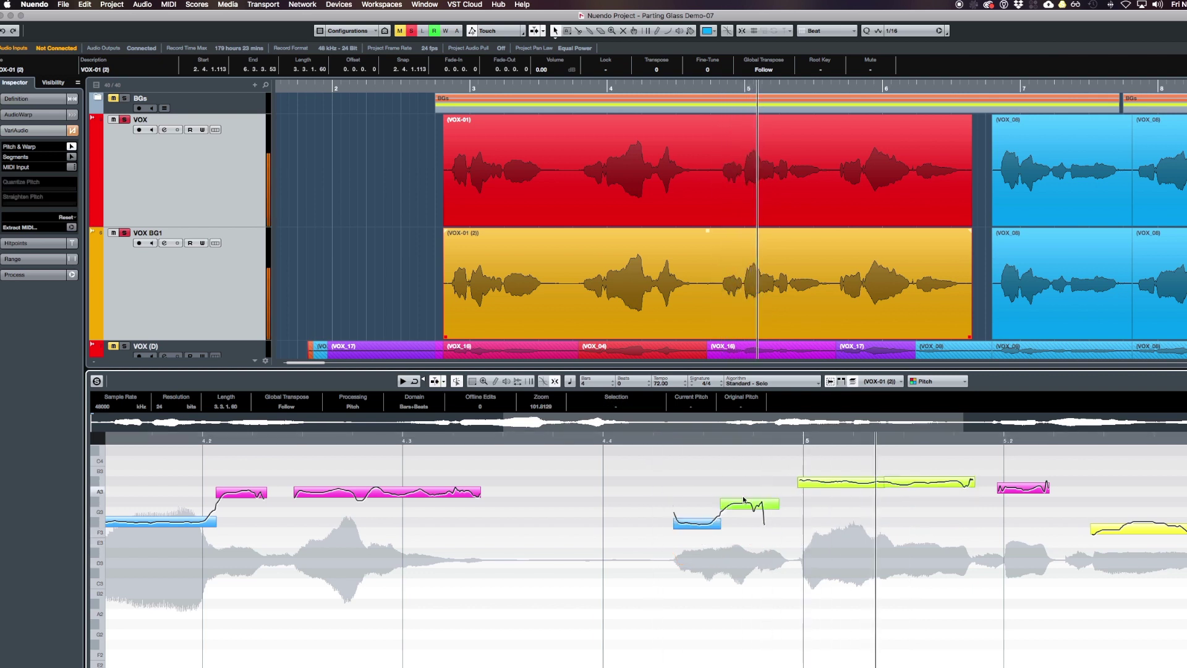
# Lower the note just before bar 5 to G3 and both segments of the long note at bar 5 to A3, then play back.
pyautogui.moveTo(743, 509); pyautogui.dragTo(743, 519)
pyautogui.moveTo(878, 486); pyautogui.dragTo(913, 503)
pyautogui.click(655, 441)
pyautogui.press('space')
# Raise the short note at beat 5.2 to D4 and play it back from just before bar 5.
pyautogui.hscroll(4, 588, 543)
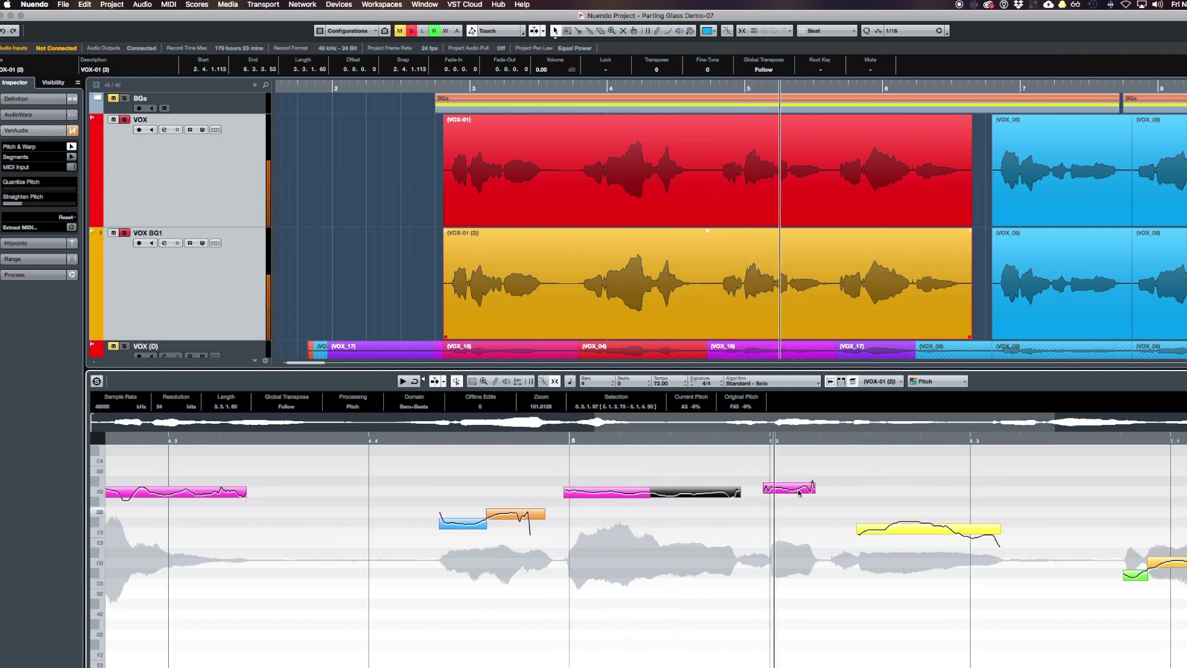
pyautogui.hscroll(2, 759, 559)
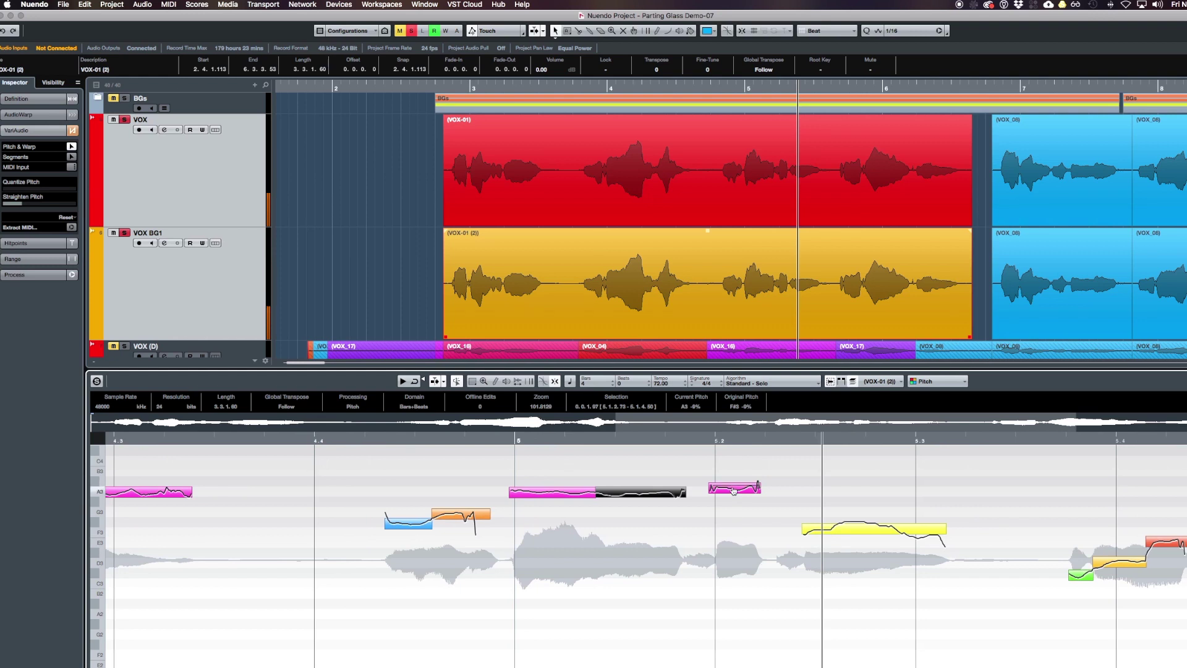
pyautogui.moveTo(733, 492)
pyautogui.mouseDown()
pyautogui.moveTo(736, 456)
pyautogui.moveTo(733, 473)
pyautogui.mouseUp()
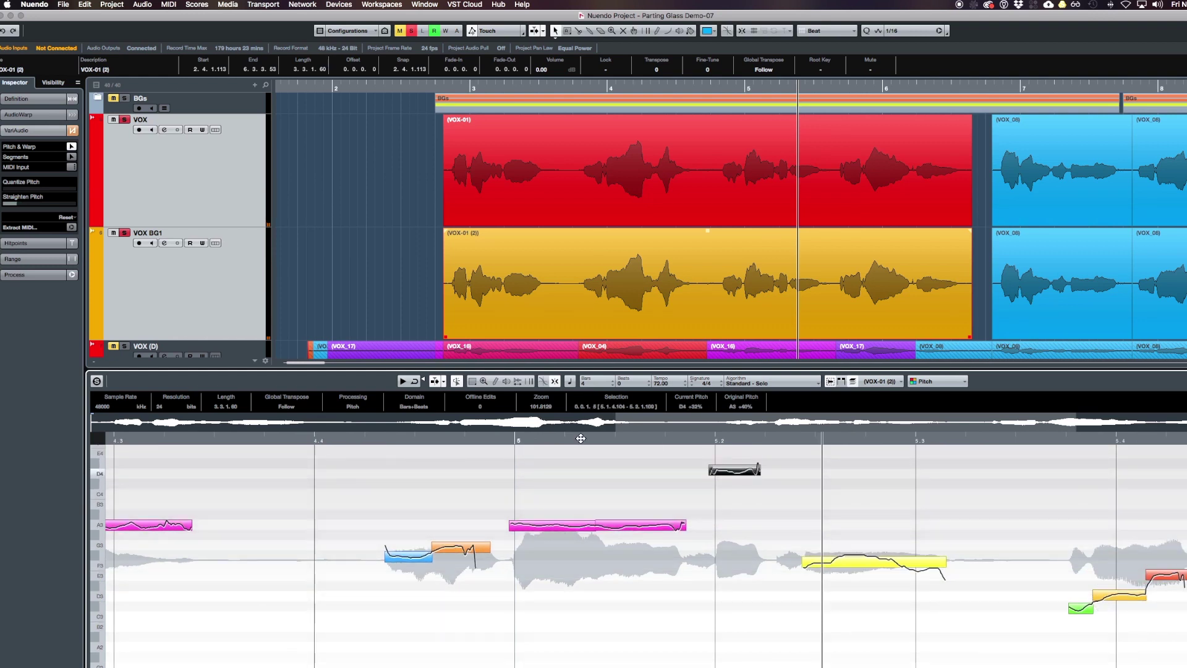
pyautogui.click(502, 440)
pyautogui.press('space')
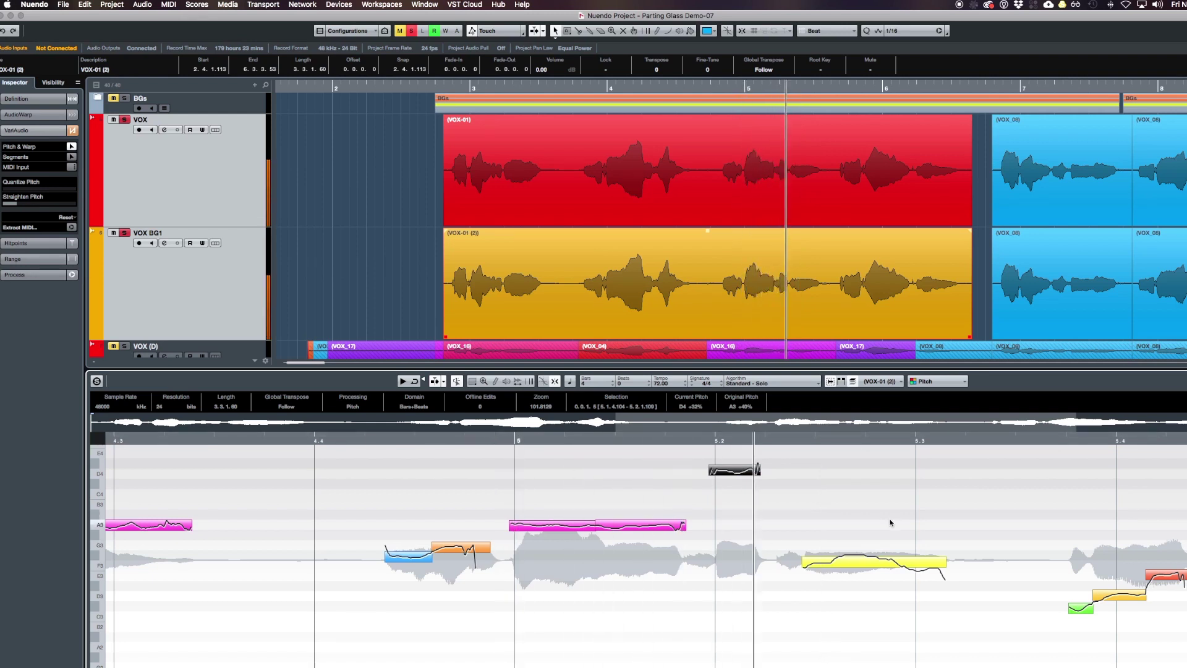
# Raise the note between beats 5.2 and 5.3 to A3, increase its Straighten Pitch amount and play the phrase back.
pyautogui.moveTo(871, 567); pyautogui.dragTo(871, 529)
pyautogui.click(854, 528)
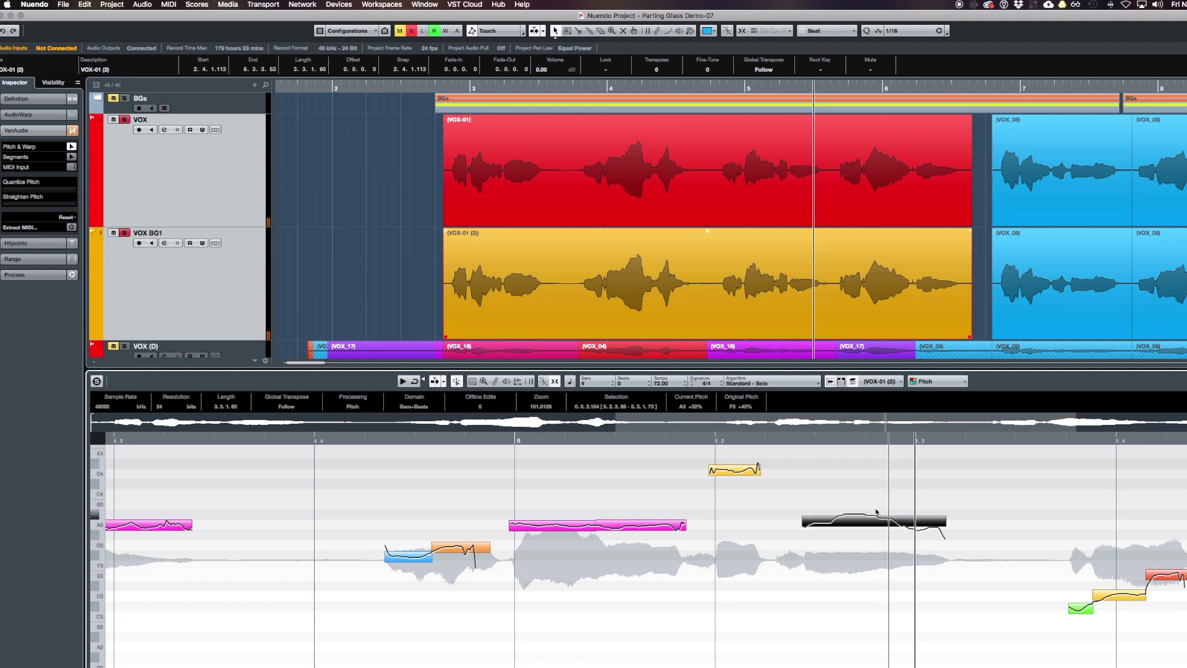
pyautogui.moveTo(26, 204); pyautogui.dragTo(28, 206)
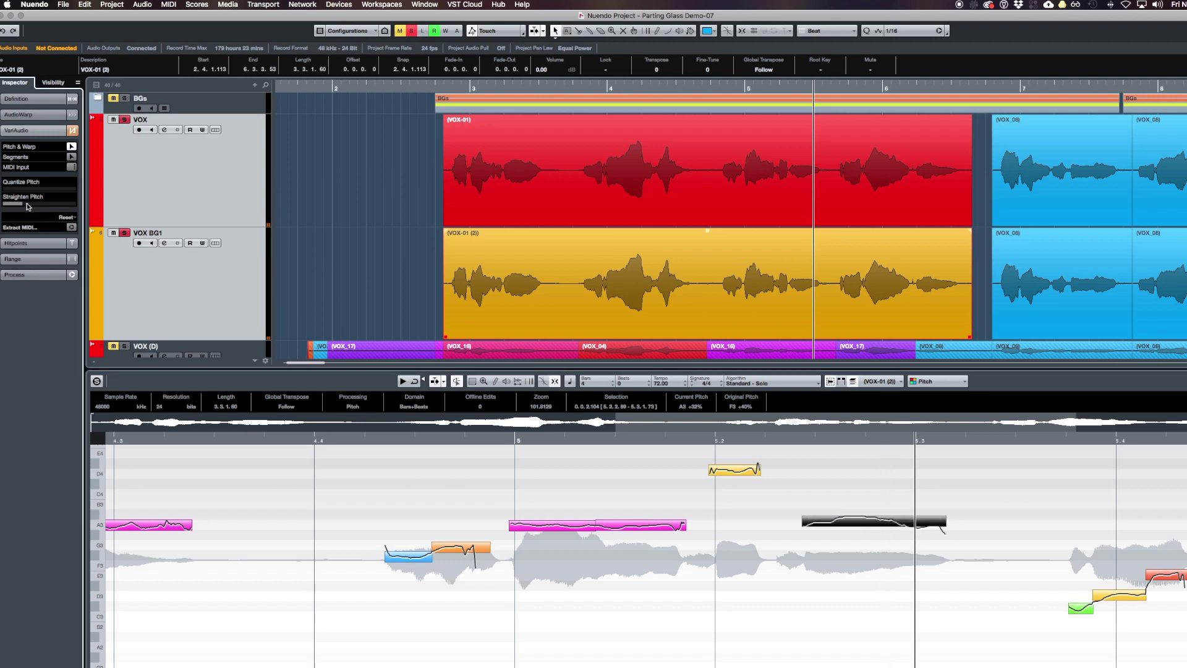
pyautogui.click(363, 439)
pyautogui.press('space')
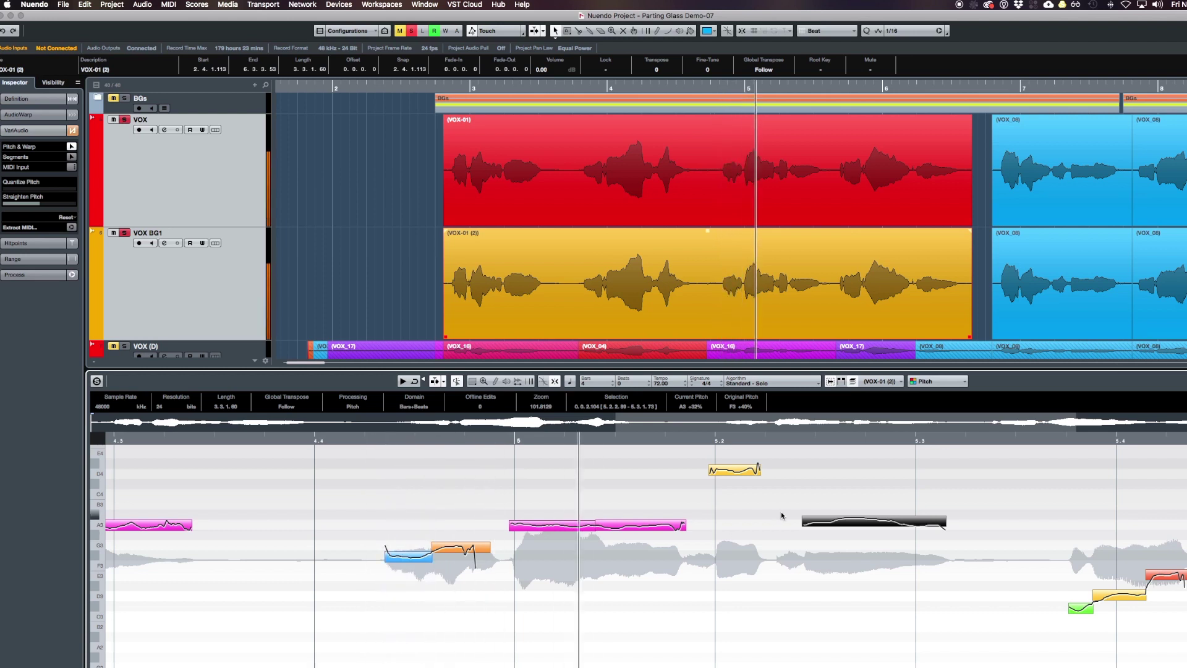
# Fine-tune the A3 note just before beat 5.3 down to a -25% deviation, straighten its pitch further and play it back.
pyautogui.click(875, 526)
pyautogui.click(851, 527)
pyautogui.click(849, 527)
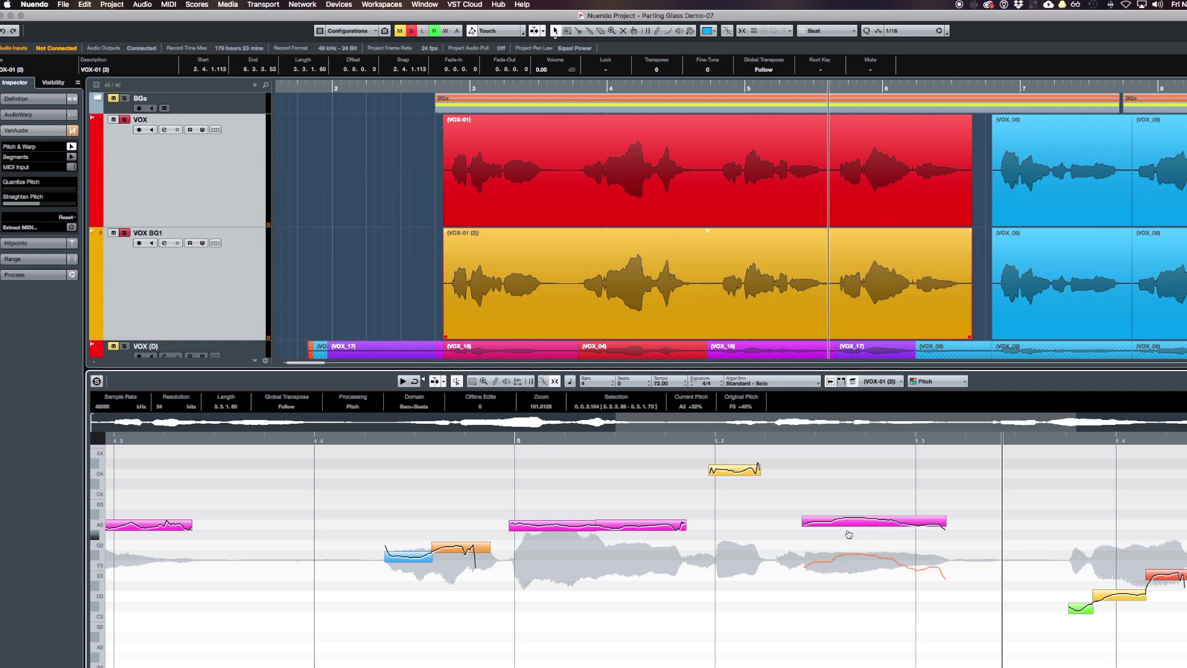
pyautogui.click(848, 530)
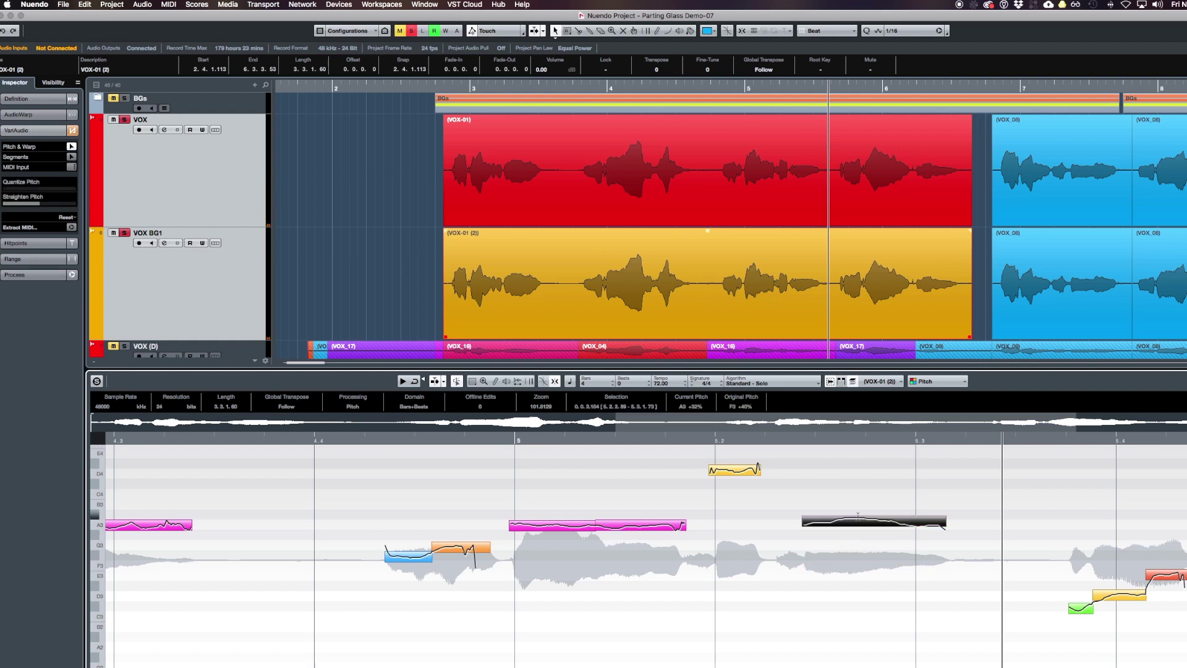
pyautogui.moveTo(856, 525)
pyautogui.mouseDown()
pyautogui.moveTo(855, 538)
pyautogui.moveTo(854, 527)
pyautogui.mouseUp()
pyautogui.moveTo(852, 527); pyautogui.dragTo(851, 531)
pyautogui.click(851, 532)
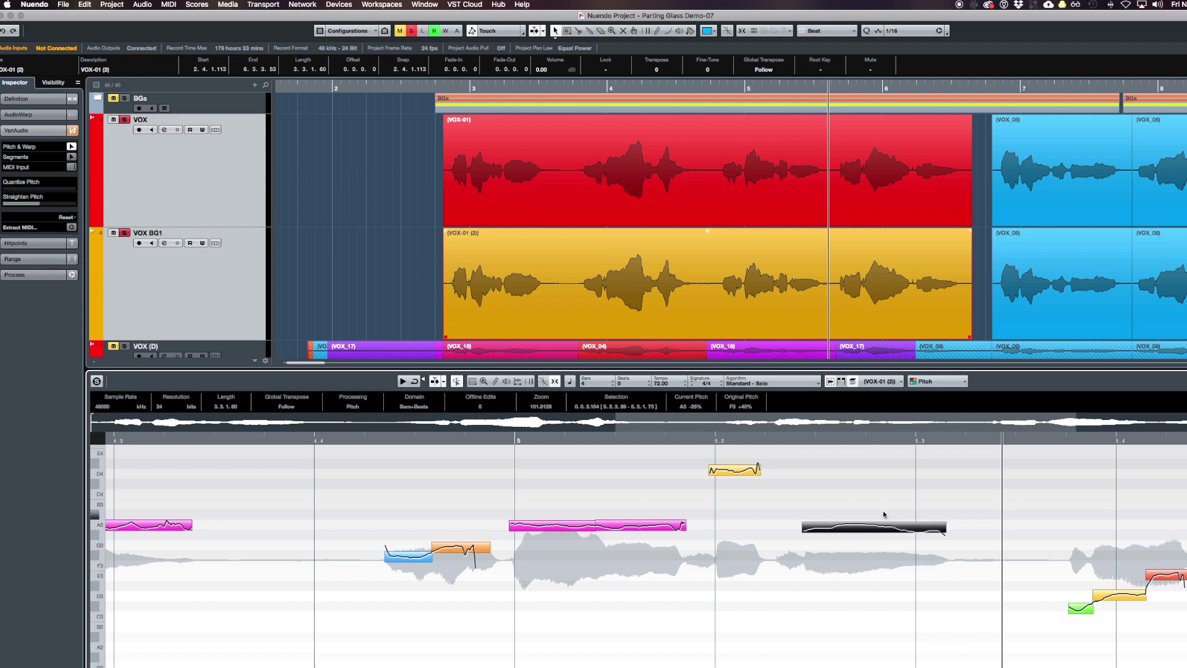
pyautogui.click(373, 431)
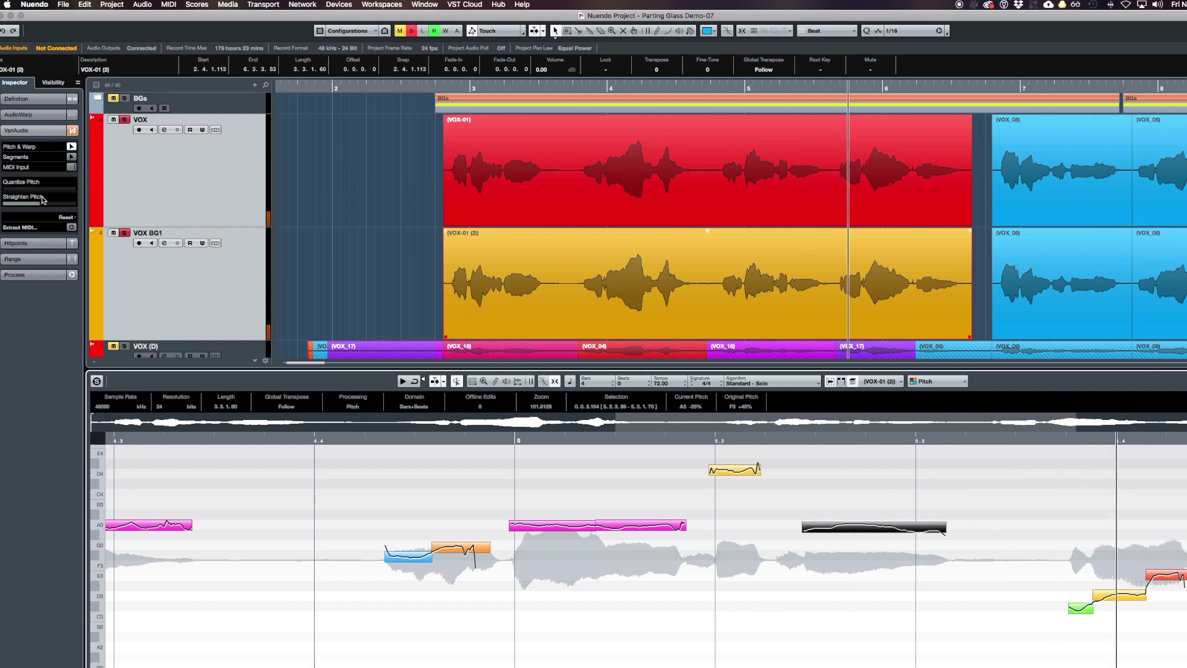
pyautogui.moveTo(47, 206); pyautogui.dragTo(65, 208)
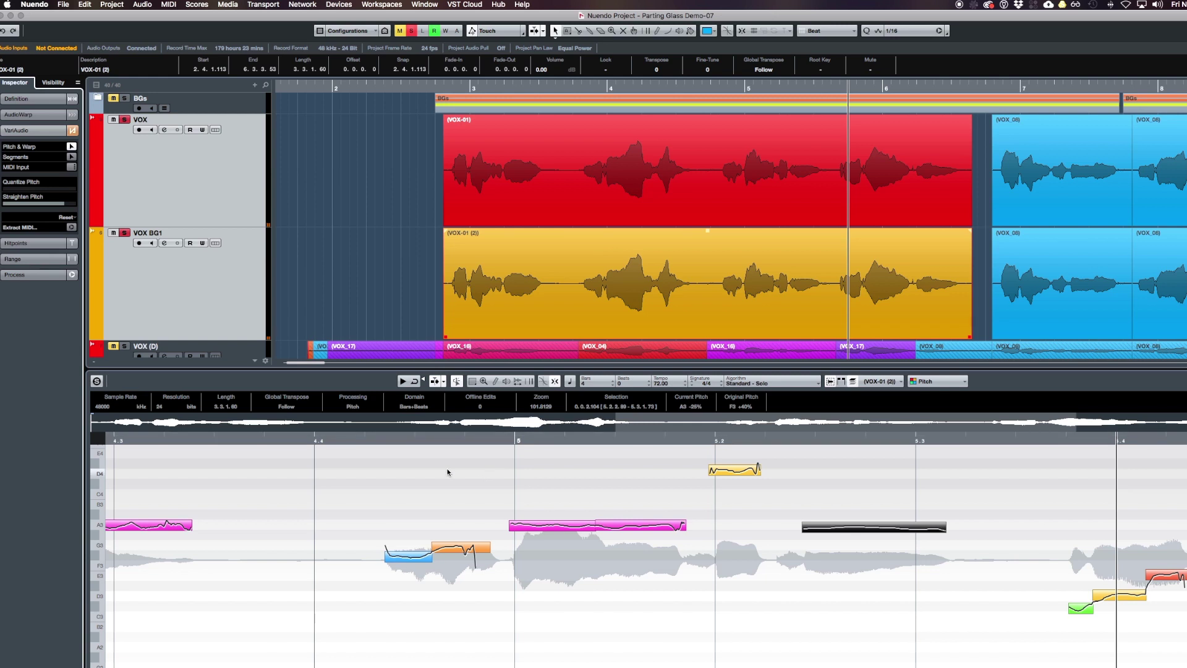
pyautogui.click(375, 437)
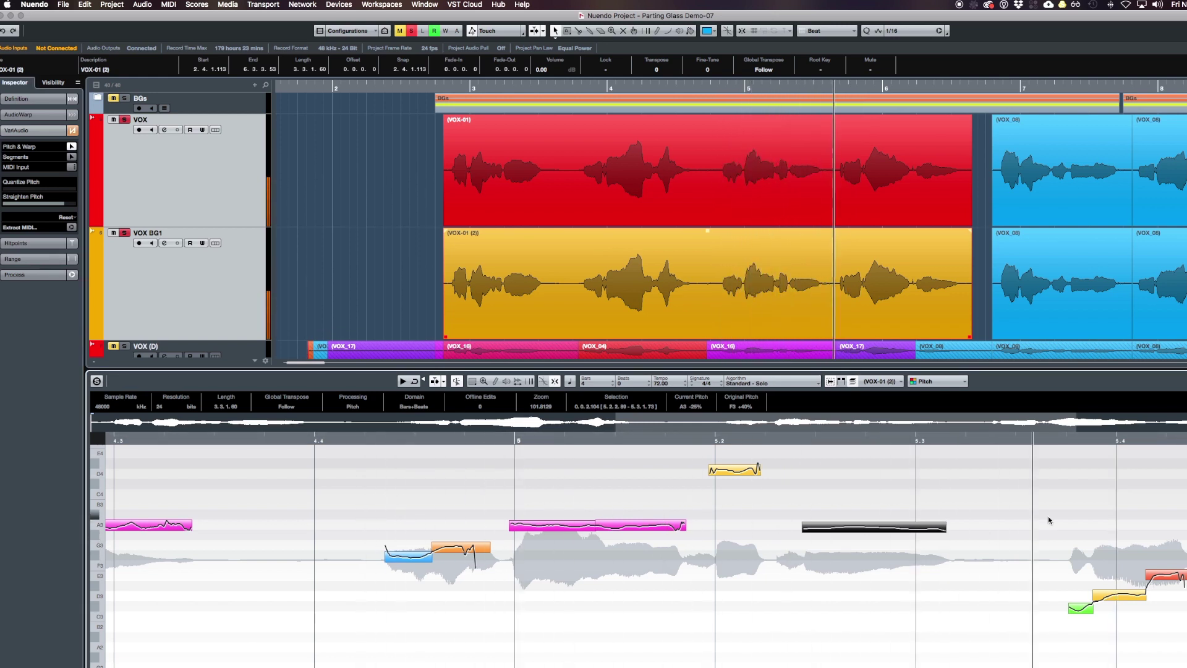
# Split the A3 note just before beat 5.3 in Segments mode, fine-tune its second part slightly upward with Pitch & Warp, and play it back.
pyautogui.moveTo(901, 532)
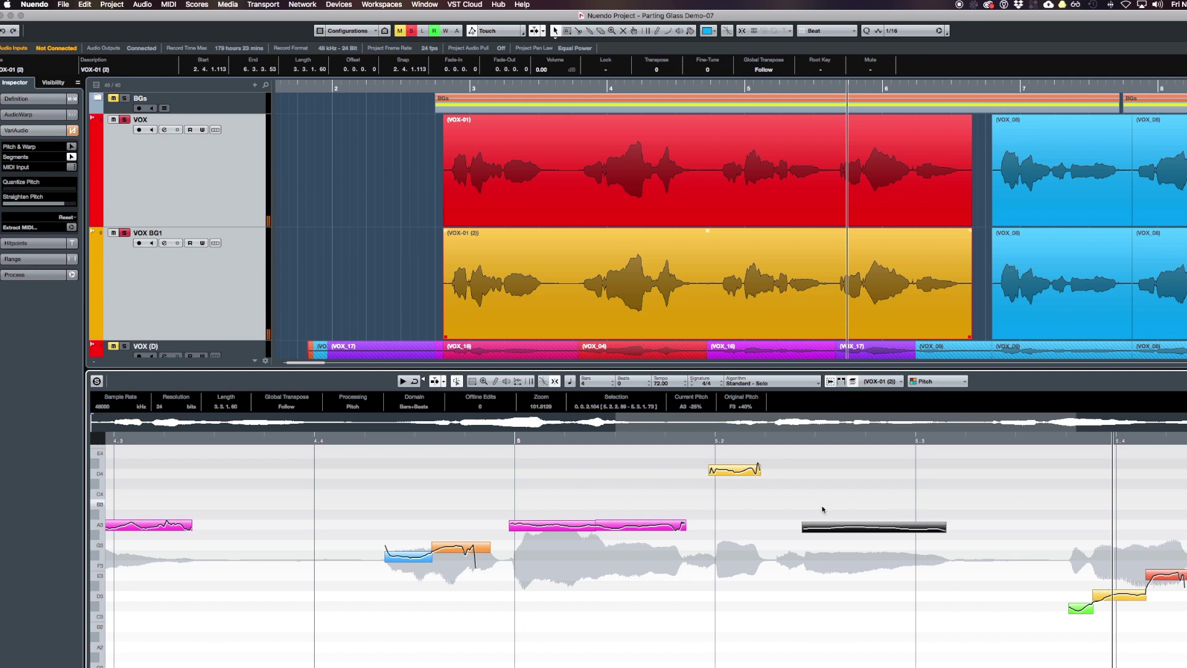
pyautogui.click(887, 532)
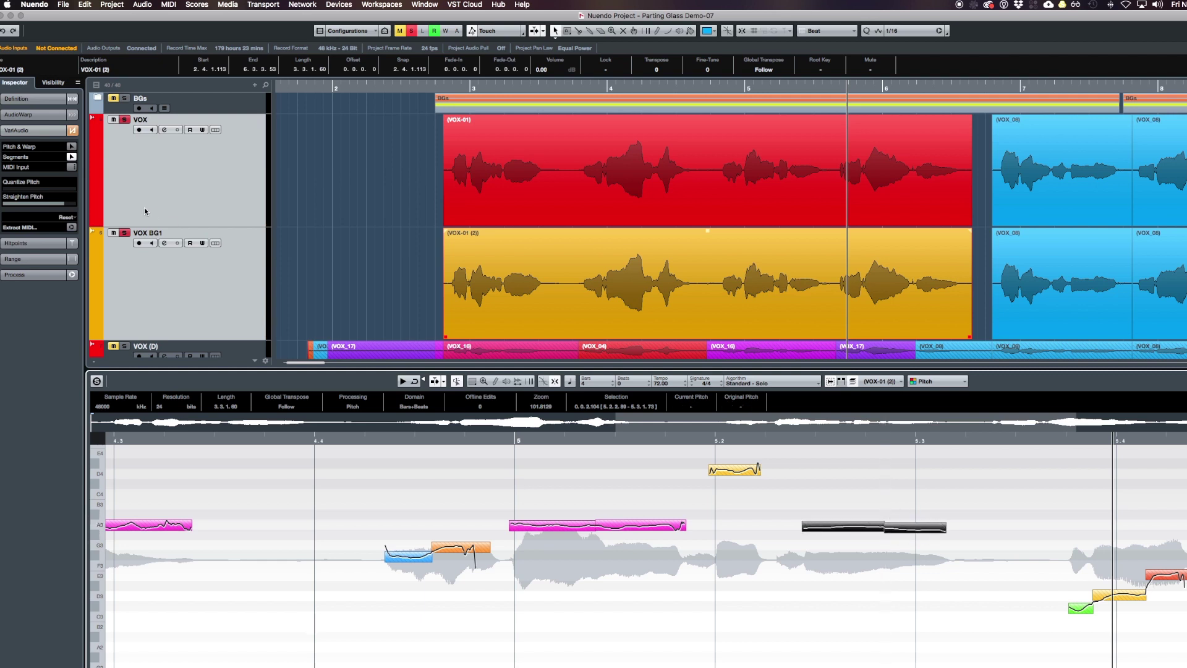
pyautogui.click(941, 516)
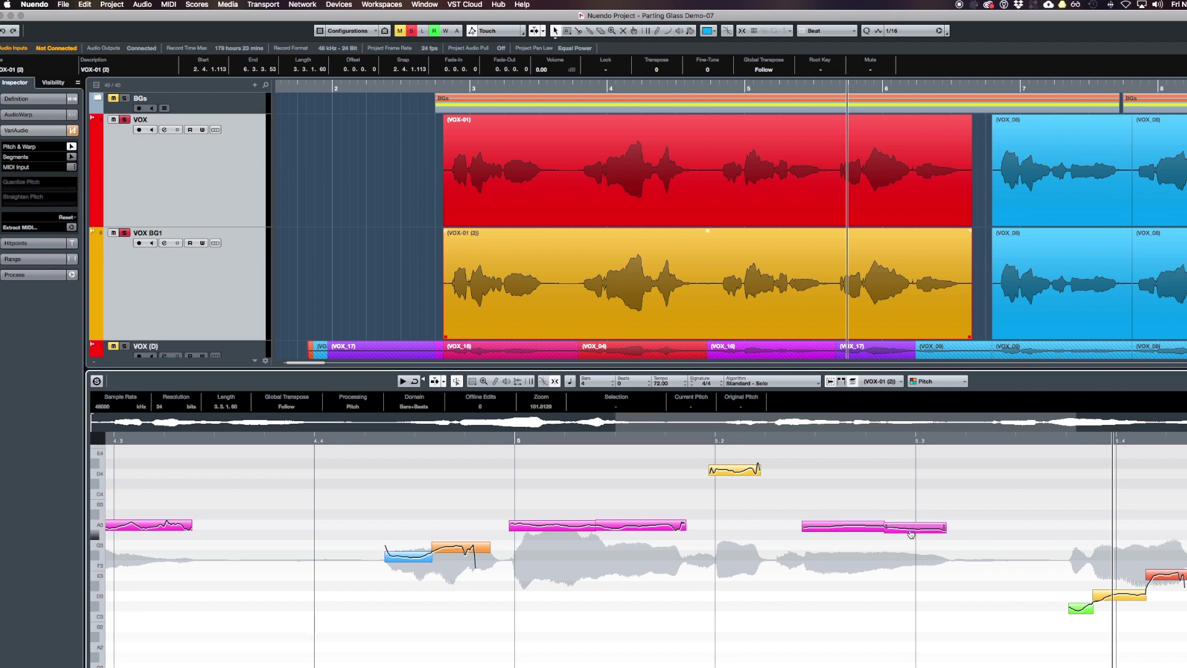
pyautogui.click(910, 533)
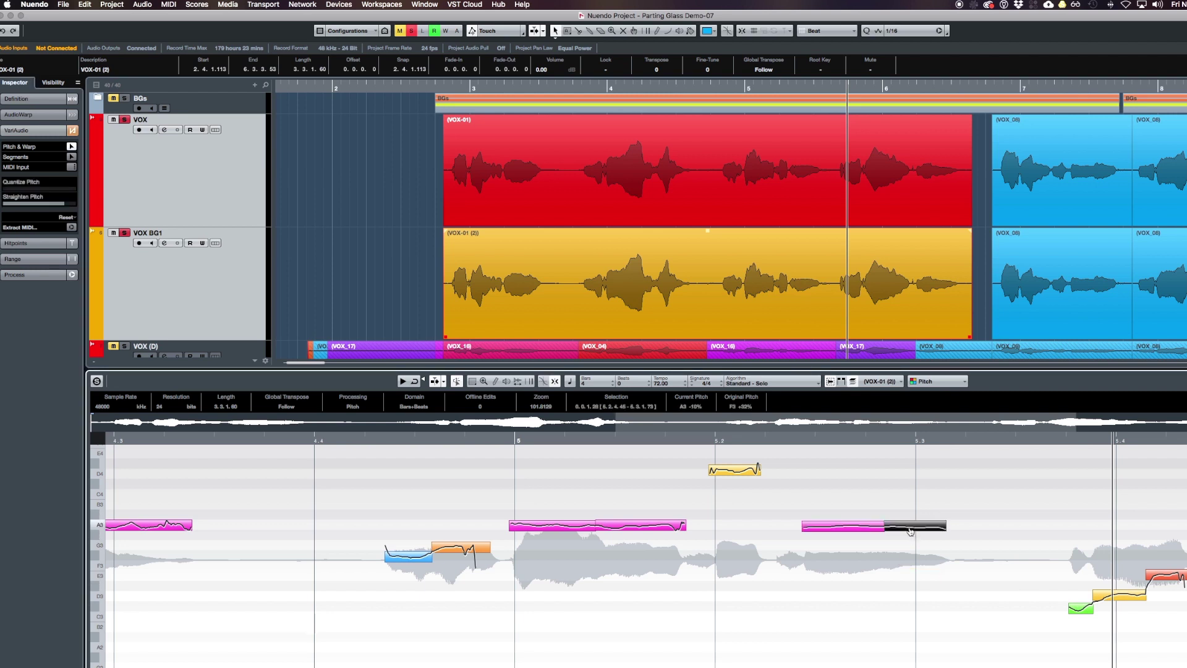
pyautogui.doubleClick(711, 437)
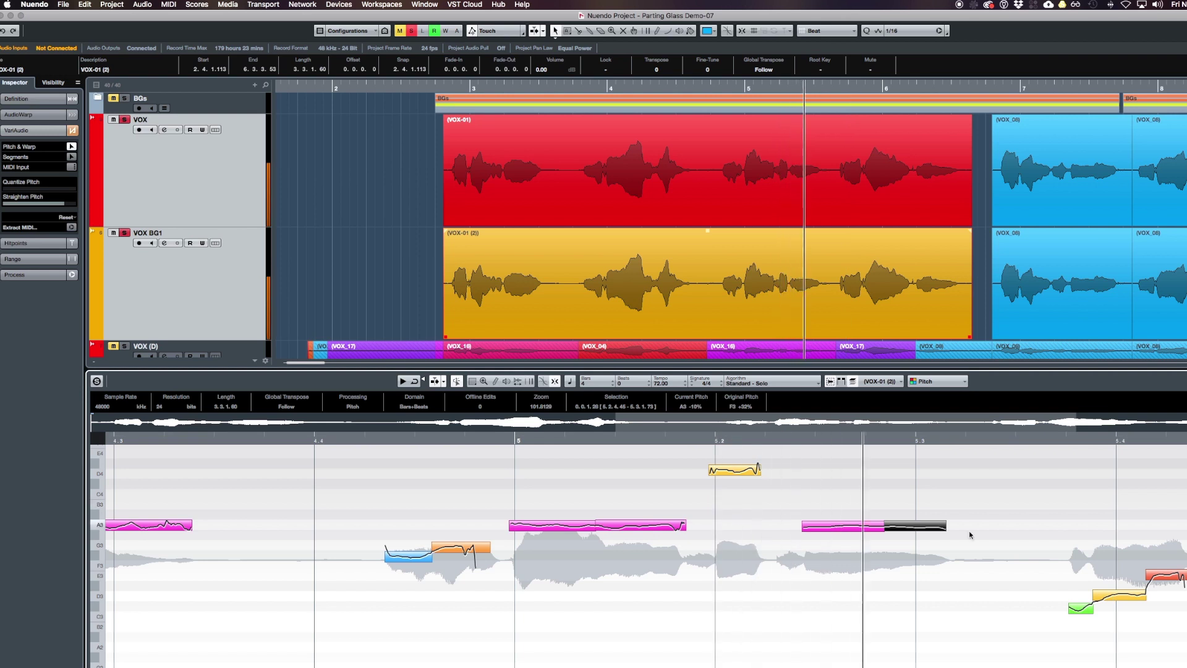
# Raise the four notes from just before beat 5.4 through bar 6 together by three semitones, putting the first on E3, and play back.
pyautogui.hscroll(2, 757, 540)
pyautogui.hscroll(3, 757, 538)
pyautogui.moveTo(646, 627); pyautogui.dragTo(907, 515)
pyautogui.moveTo(667, 611); pyautogui.dragTo(672, 575)
pyautogui.hotkey('alt', 'space')
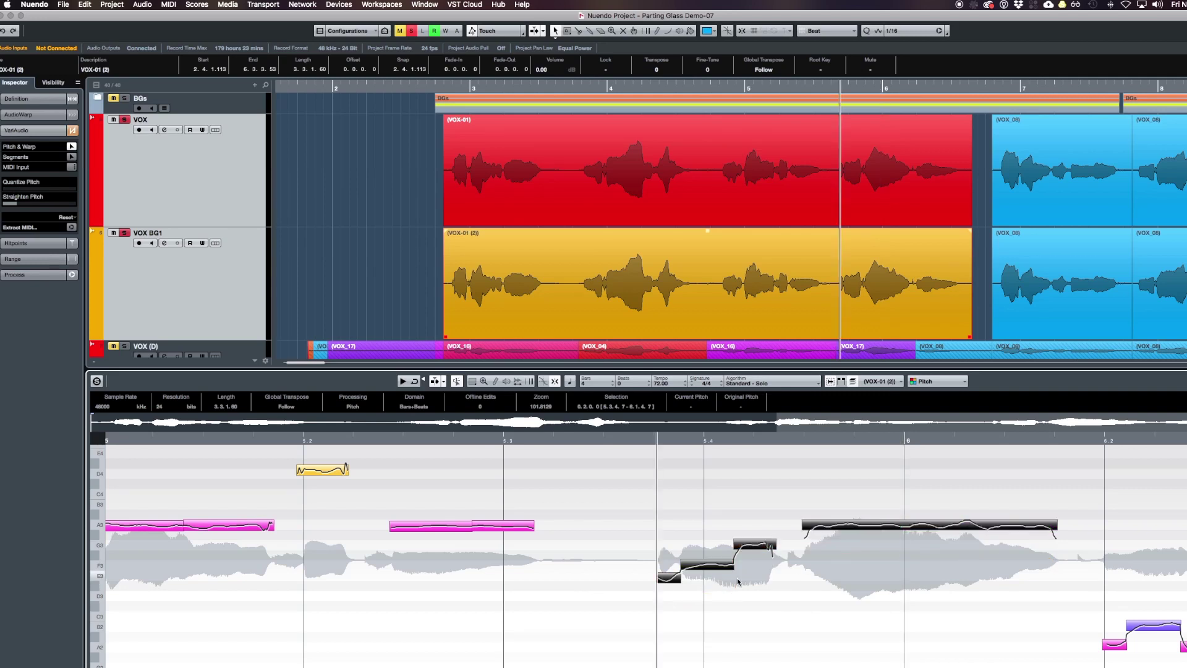
# Raise only the second note of that group, at beat 5.4, to F#3.
pyautogui.click(812, 571)
pyautogui.click(764, 546)
pyautogui.click(712, 568)
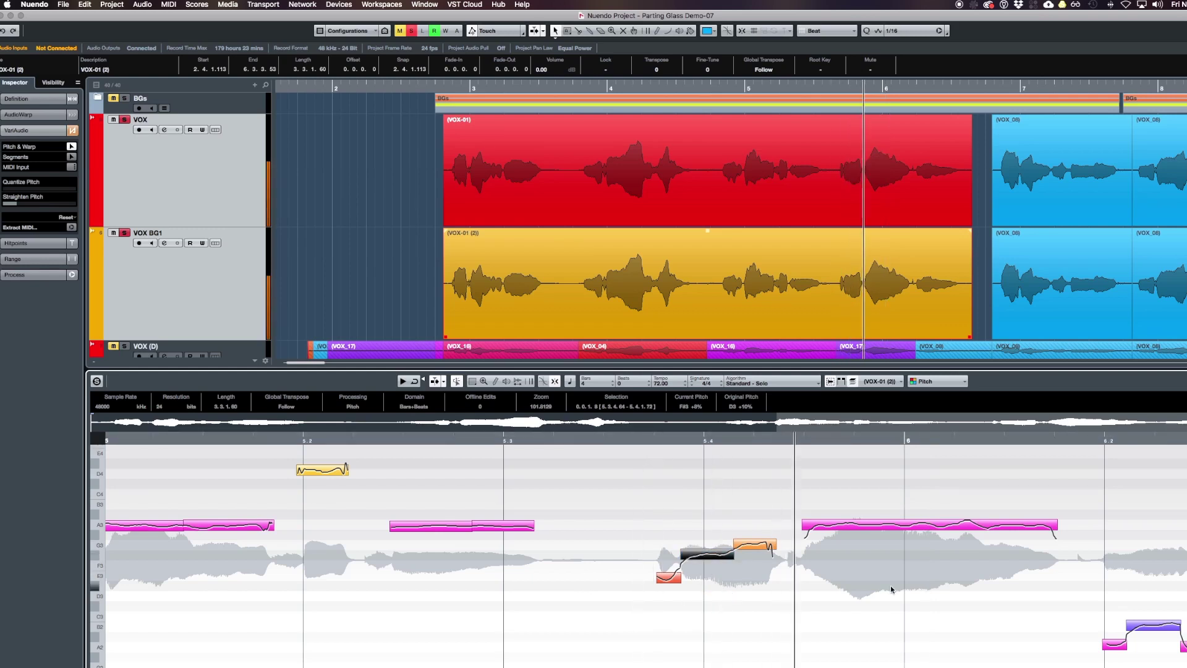
# Raise the three closing notes from beat 6.2 onward to C#3, D3 and C#3, and play them back.
pyautogui.moveTo(954, 601); pyautogui.dragTo(1076, 664)
pyautogui.moveTo(1014, 615); pyautogui.dragTo(1014, 599)
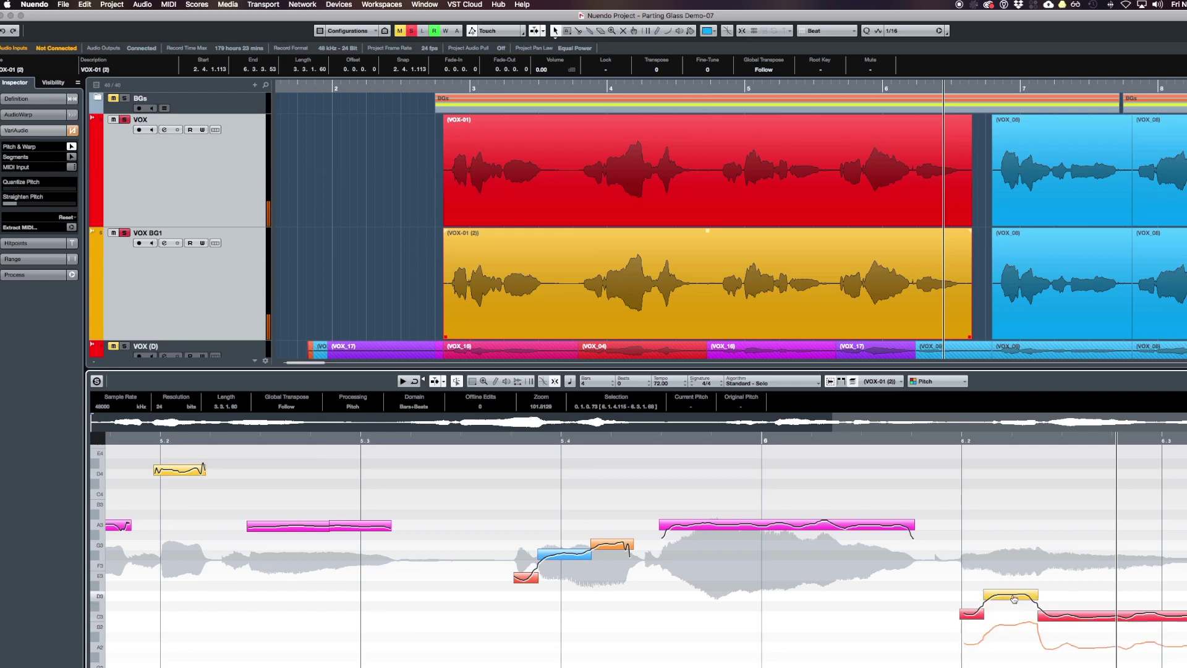
pyautogui.click(1072, 610)
pyautogui.moveTo(1071, 620); pyautogui.dragTo(1071, 609)
pyautogui.moveTo(975, 615); pyautogui.dragTo(973, 610)
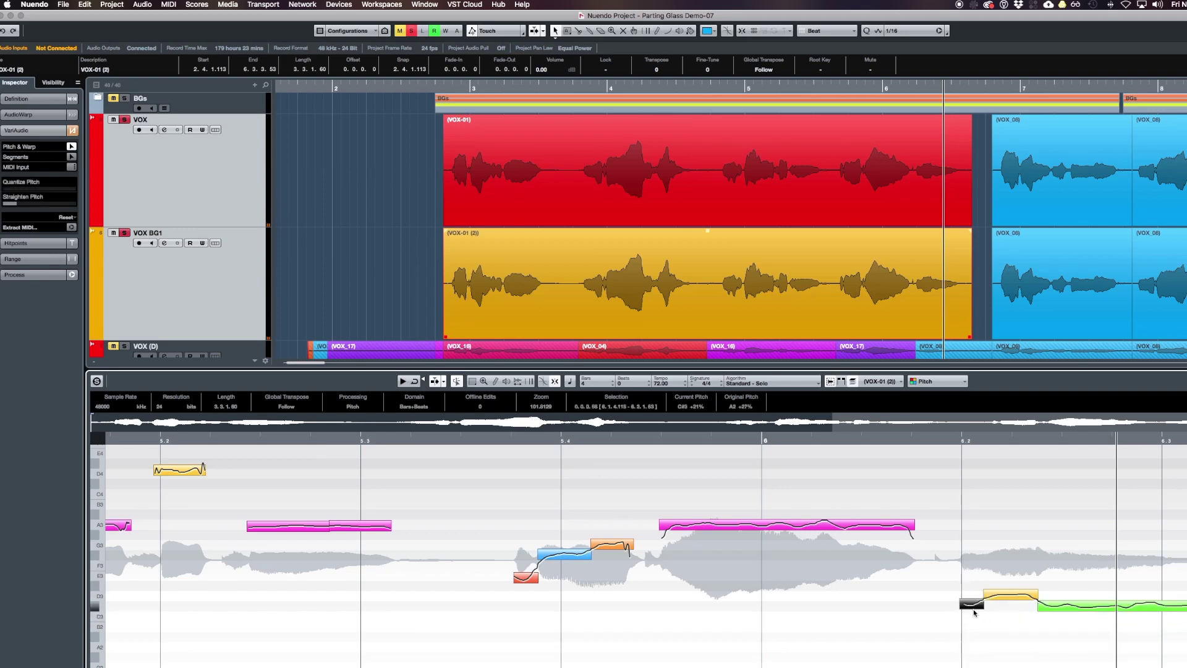
pyautogui.click(934, 442)
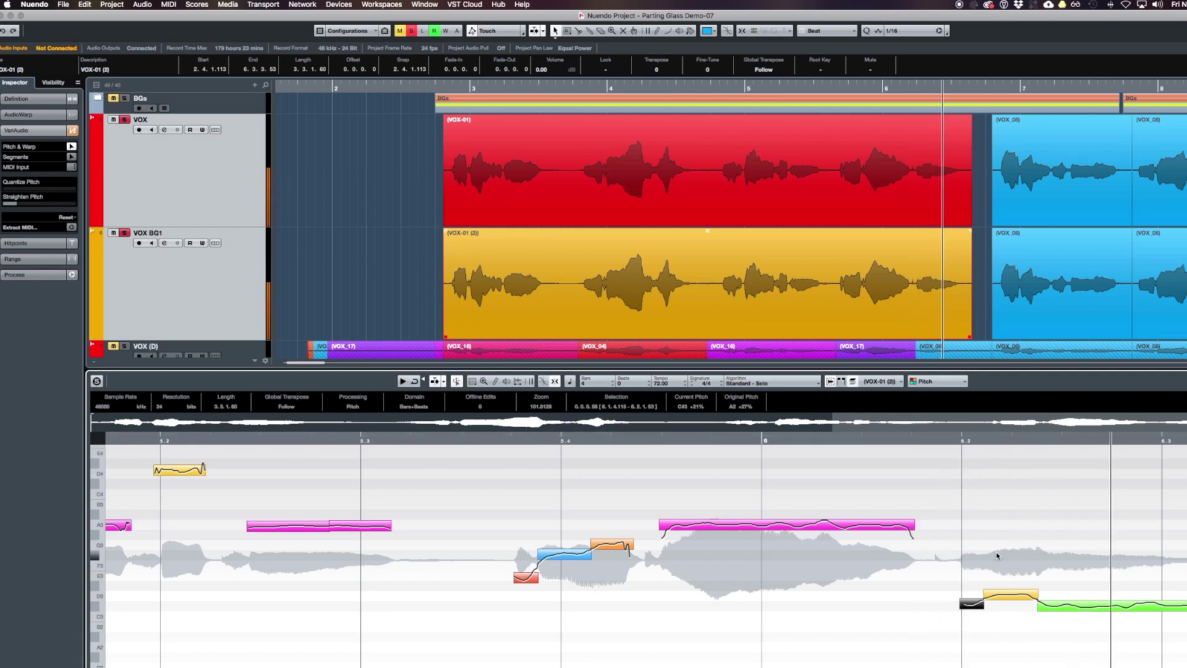